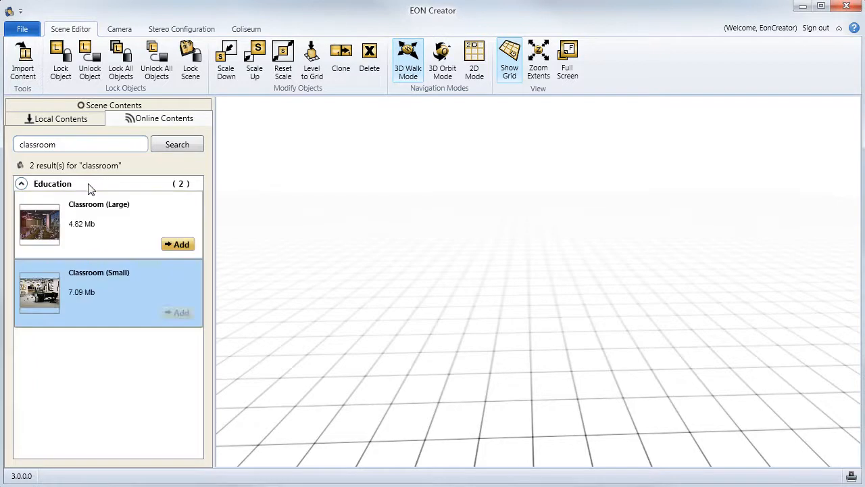
- Add the Classroom (Small) model from the online search results and place it in the empty scene
{"action": "left_click", "coordinate": [51, 227]}
{"action": "left_click", "coordinate": [59, 286]}
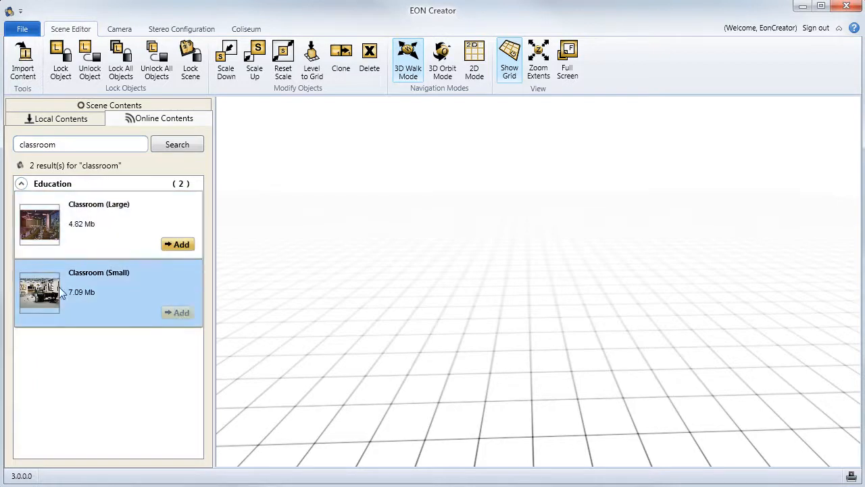
{"action": "left_click", "coordinate": [181, 313]}
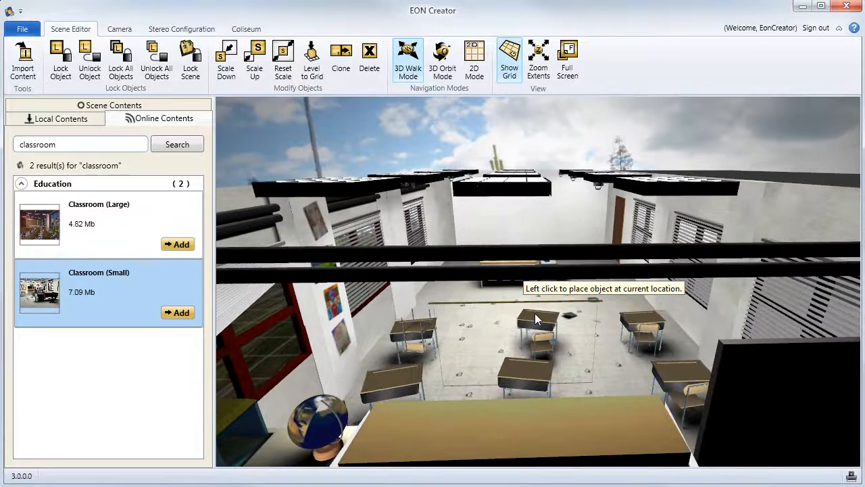
{"action": "left_click", "coordinate": [535, 313]}
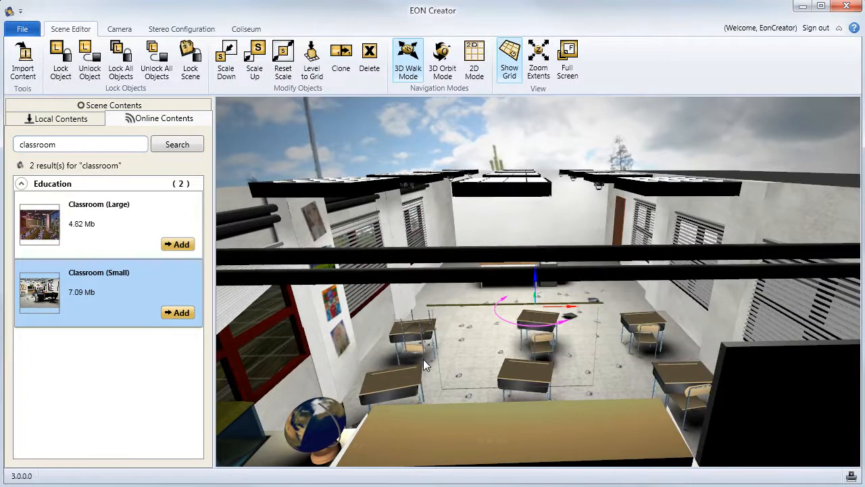
- Search the online contents for "dna" and place the DNA model on the classroom floor near the door
{"action": "left_click_drag", "start_coordinate": [397, 371], "coordinate": [410, 322]}
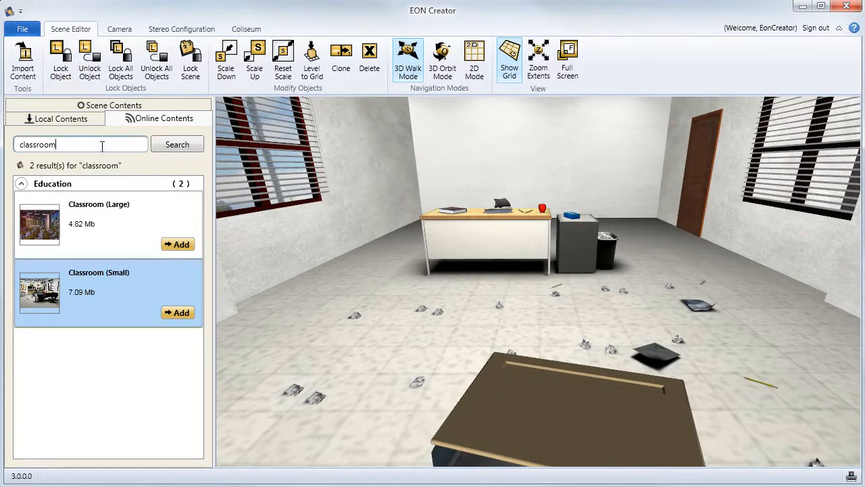
{"action": "type", "text": "na"}
{"action": "key", "text": "Return"}
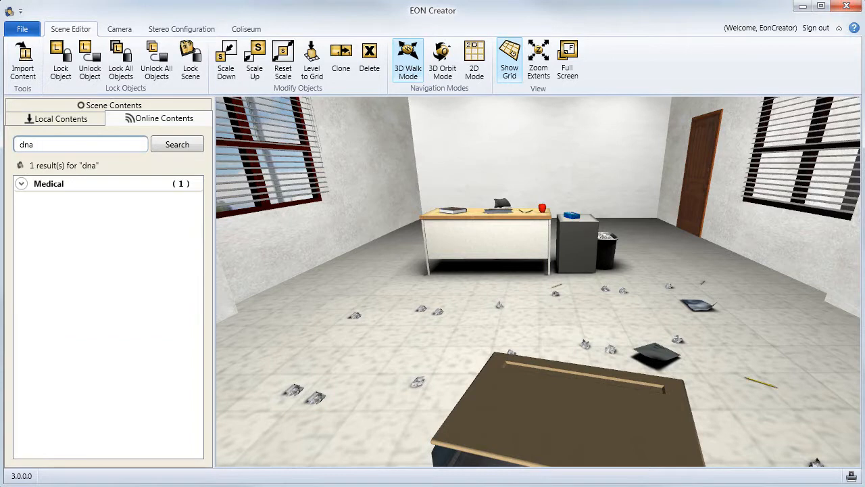
{"action": "left_click", "coordinate": [48, 186]}
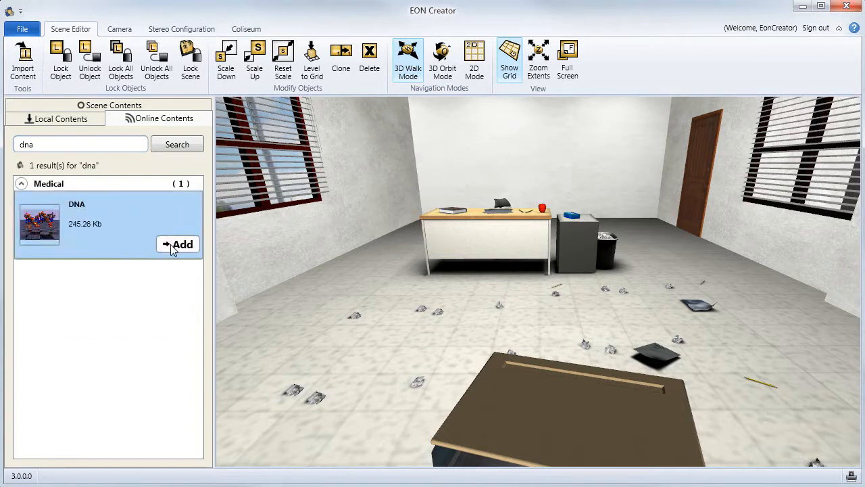
{"action": "left_click", "coordinate": [177, 245]}
{"action": "left_click", "coordinate": [724, 298]}
- Lift the DNA model off the floor and scale it up to roughly the height of the door
{"action": "left_click_drag", "start_coordinate": [705, 268], "coordinate": [709, 240]}
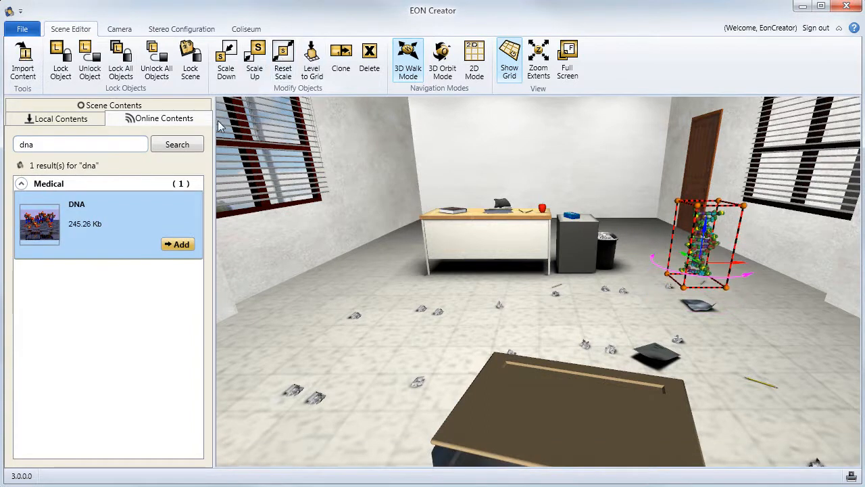
{"action": "left_click", "coordinate": [256, 54]}
{"action": "left_click", "coordinate": [256, 54]}
{"action": "left_click", "coordinate": [256, 54]}
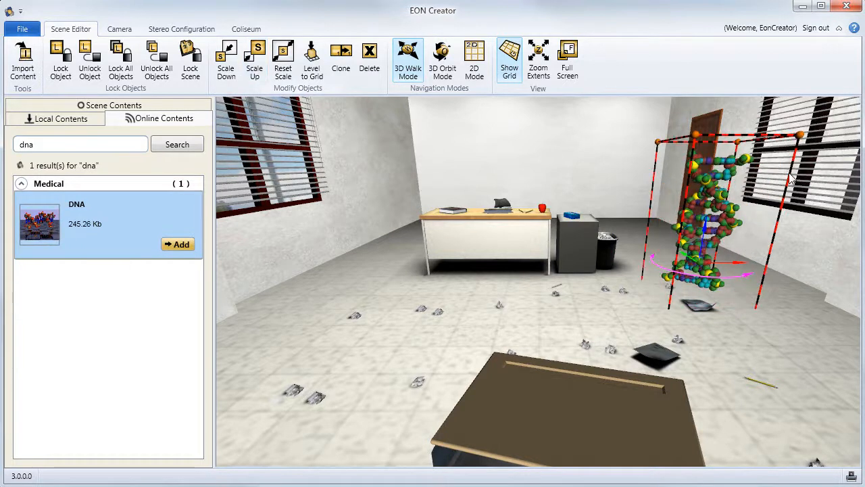
- Raise the enlarged DNA model slightly and shift it between the door and the window on the same wall
{"action": "left_click_drag", "start_coordinate": [706, 231], "coordinate": [708, 215]}
{"action": "left_click_drag", "start_coordinate": [725, 244], "coordinate": [738, 245]}
{"action": "left_click", "coordinate": [703, 242]}
{"action": "left_click", "coordinate": [701, 240]}
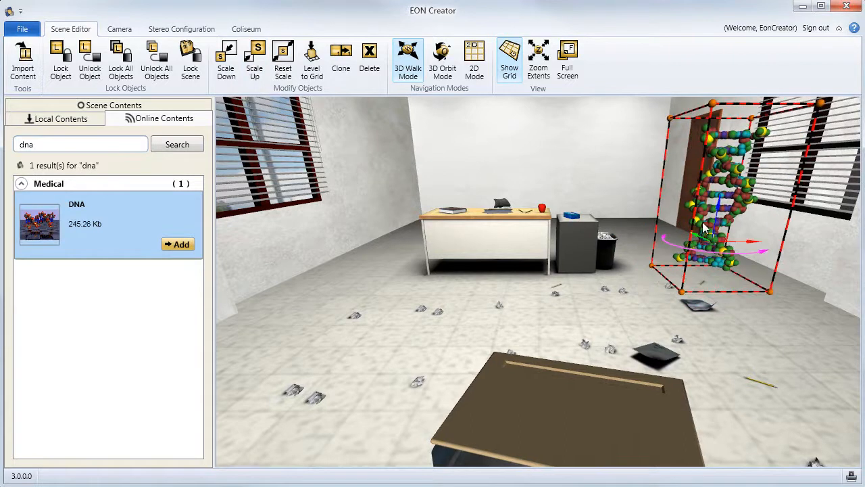
{"action": "left_click_drag", "start_coordinate": [700, 240], "coordinate": [764, 254]}
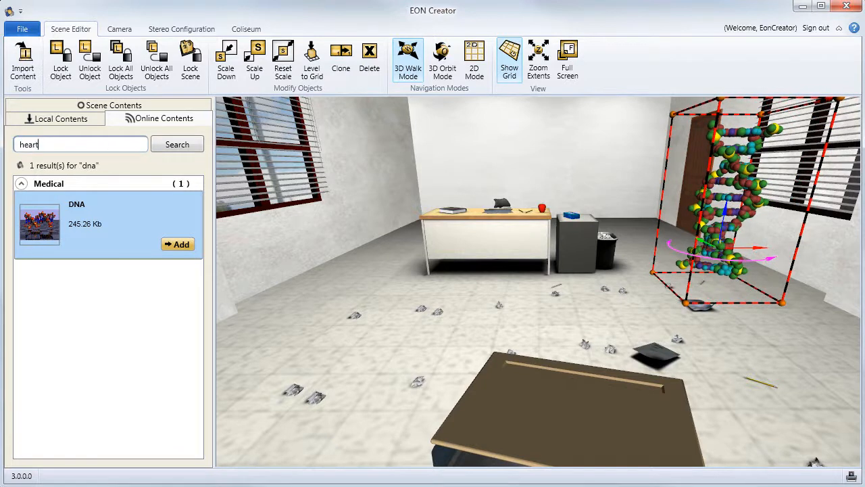
- Search the online contents for "heart" and place the HEARTsection model on the floor left of the teacher's desk
{"action": "key", "text": "Return"}
{"action": "left_click", "coordinate": [42, 201]}
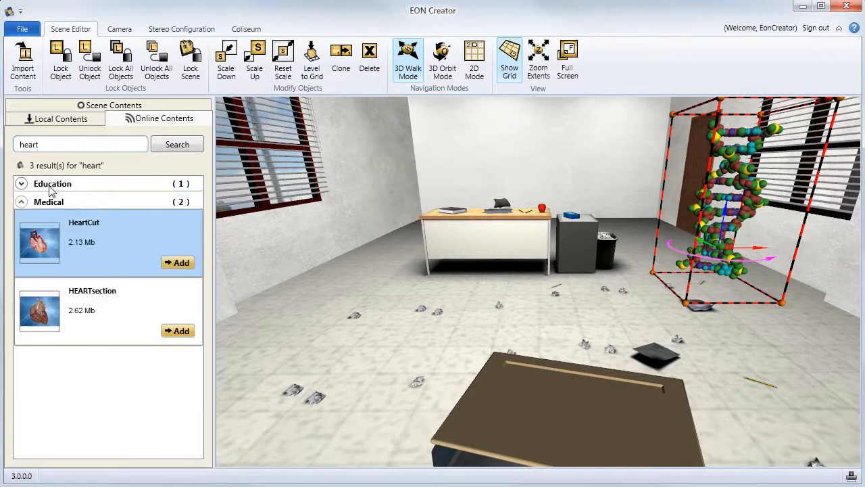
{"action": "left_click", "coordinate": [49, 184]}
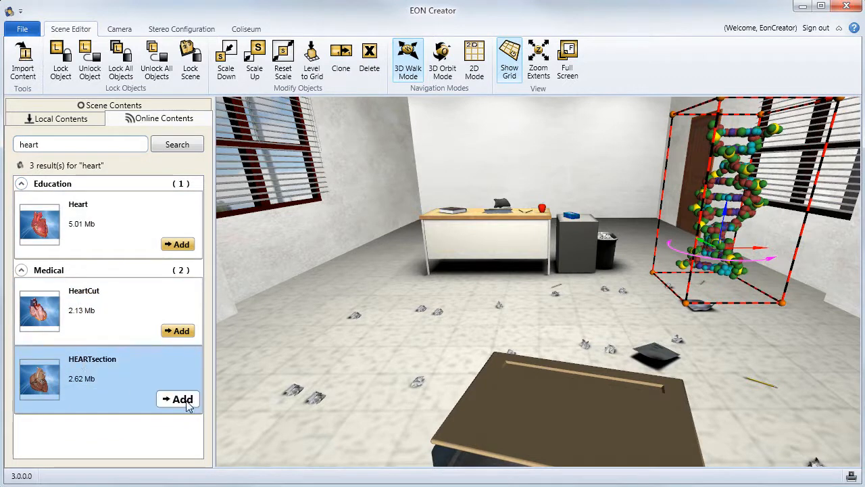
{"action": "left_click", "coordinate": [181, 399]}
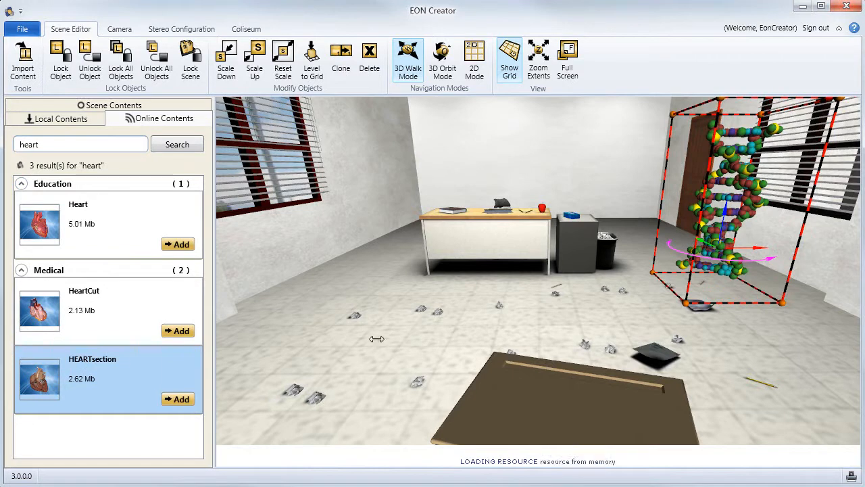
{"action": "left_click", "coordinate": [363, 308]}
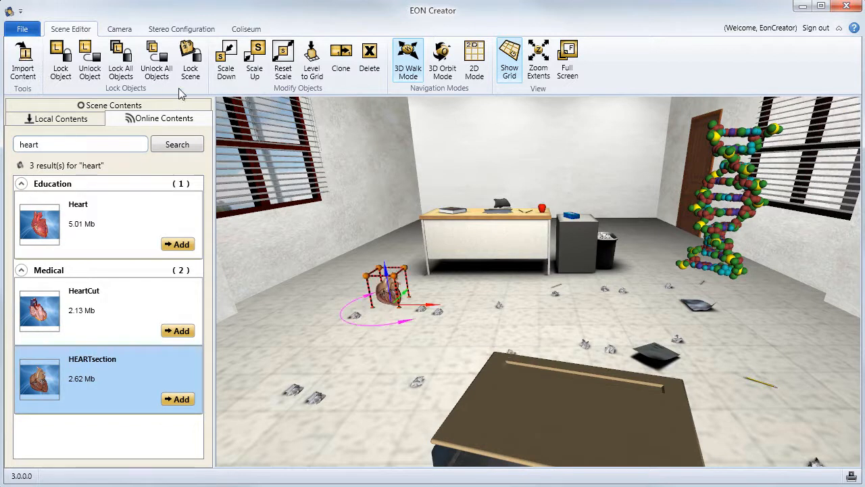
- Scale up the heart model and move it upward and back, beside the teacher's desk below the red window
{"action": "left_click", "coordinate": [255, 59]}
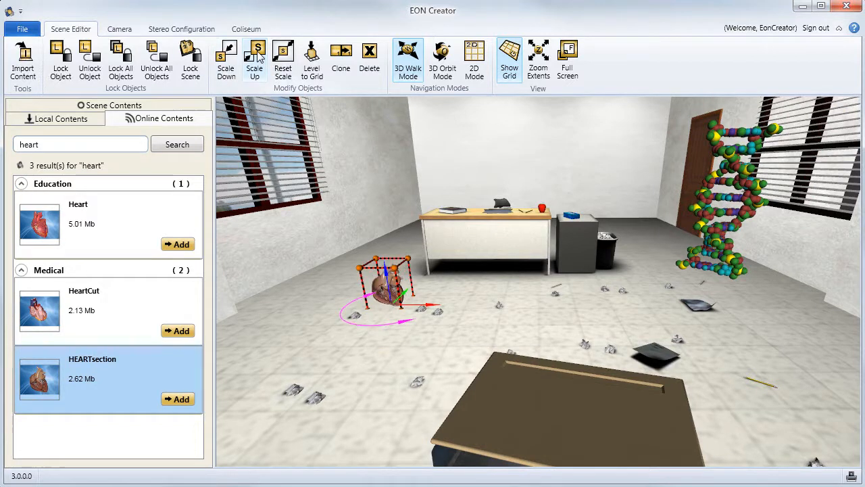
{"action": "left_click", "coordinate": [255, 60]}
{"action": "left_click", "coordinate": [257, 59]}
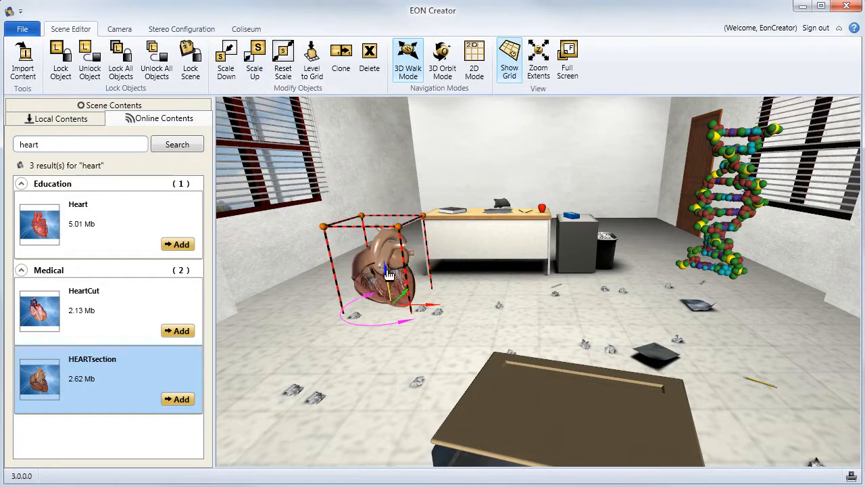
{"action": "left_click_drag", "start_coordinate": [390, 272], "coordinate": [390, 241]}
{"action": "left_click_drag", "start_coordinate": [424, 275], "coordinate": [394, 270]}
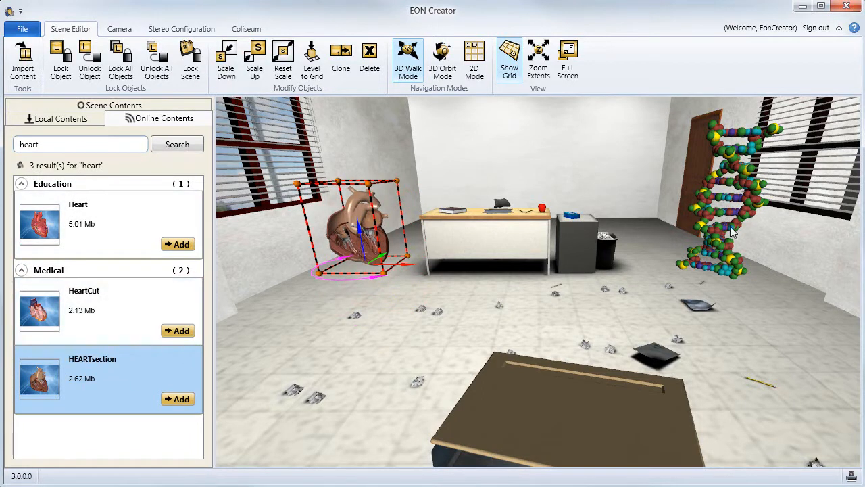
- Move the DNA model in front of the door and lock the heart model in place
{"action": "left_click", "coordinate": [726, 263]}
{"action": "left_click_drag", "start_coordinate": [708, 247], "coordinate": [675, 227]}
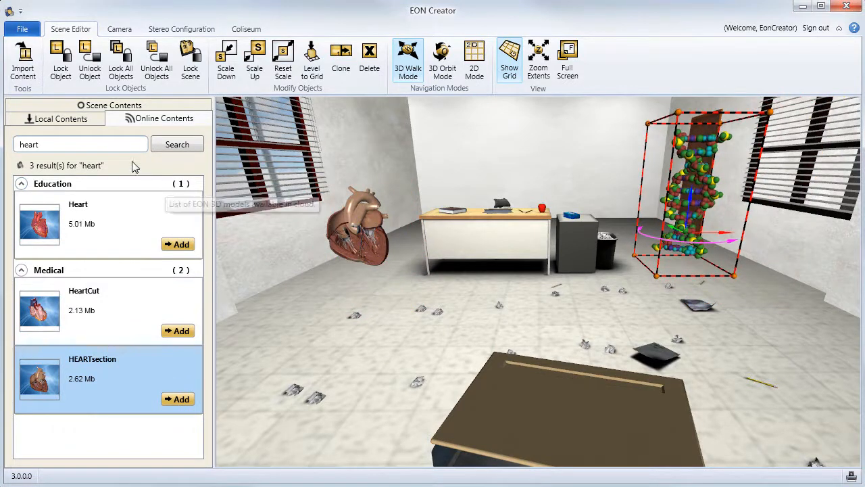
{"action": "left_click", "coordinate": [370, 233]}
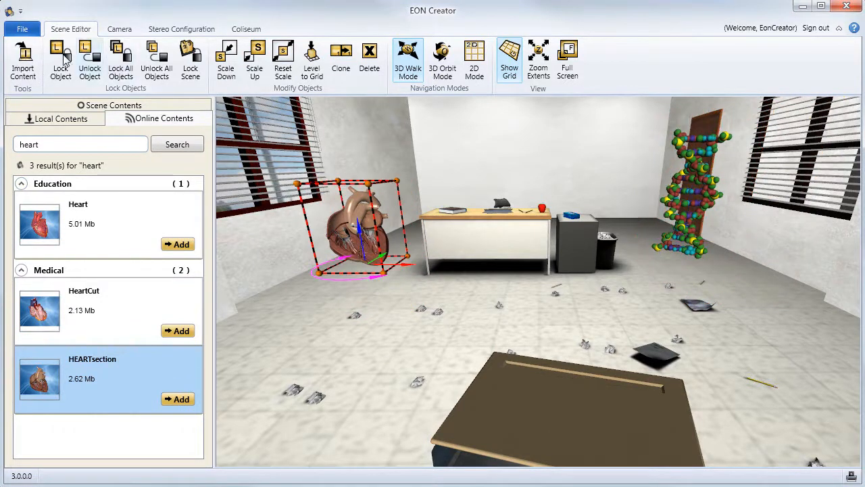
{"action": "left_click", "coordinate": [65, 65]}
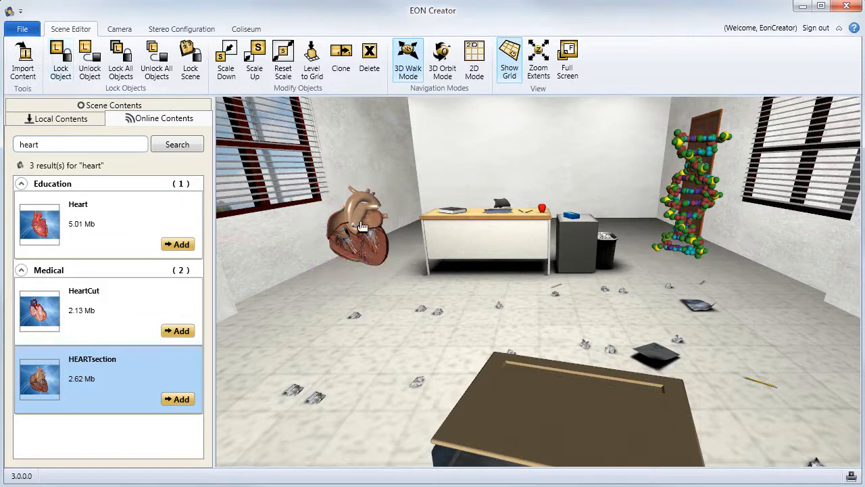
- Look around the front of the classroom, trying 3D Orbit mode and returning to 3D Walk mode
{"action": "left_click_drag", "start_coordinate": [443, 336], "coordinate": [444, 312]}
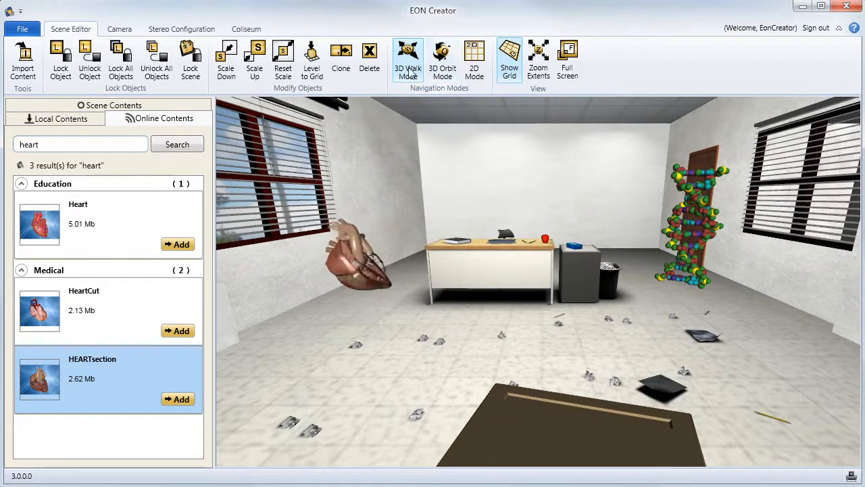
{"action": "left_click", "coordinate": [443, 71]}
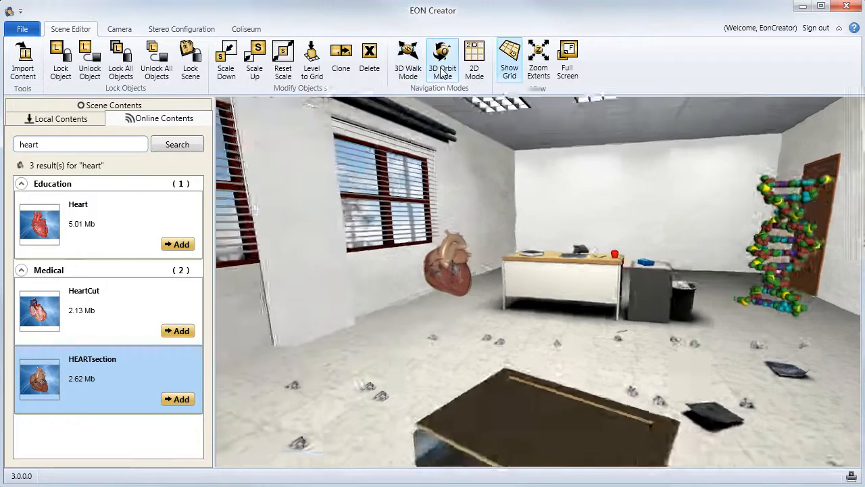
{"action": "left_click", "coordinate": [408, 65]}
{"action": "left_click_drag", "start_coordinate": [548, 216], "coordinate": [387, 216]}
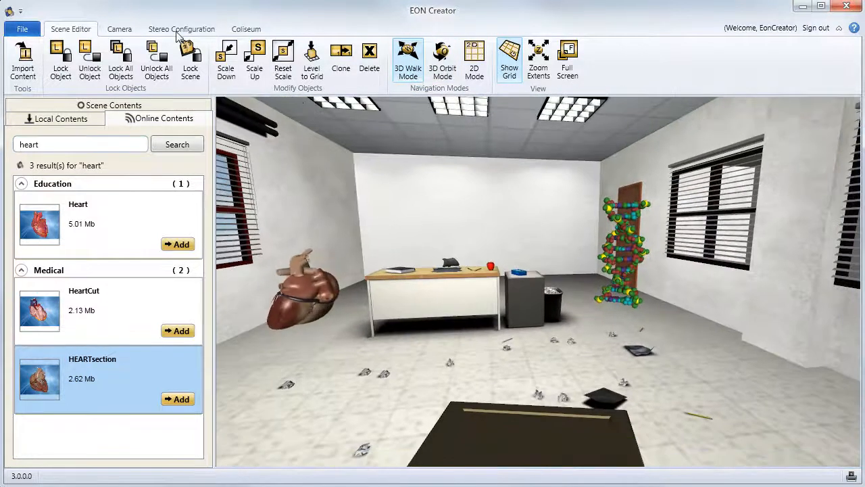
- Create a scene thumbnail from the back of the classroom facing the teacher's desk and save this view in avatar position slot 0
{"action": "left_click", "coordinate": [120, 29]}
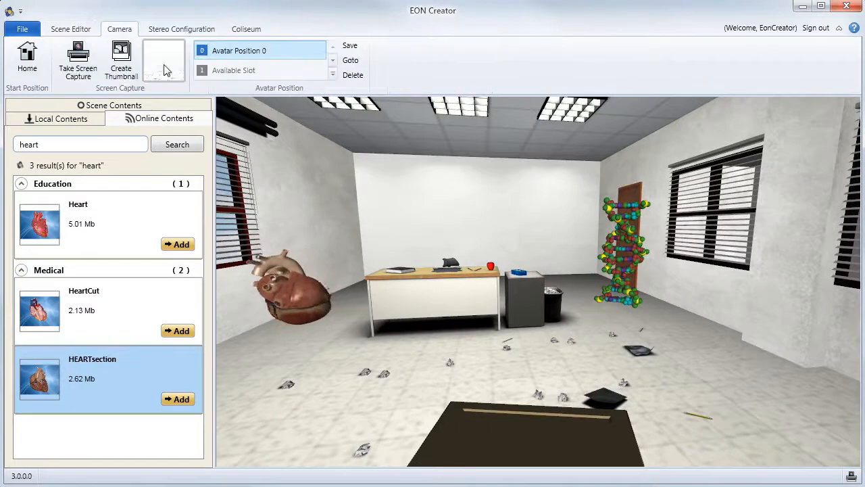
{"action": "left_click_drag", "start_coordinate": [408, 249], "coordinate": [554, 338]}
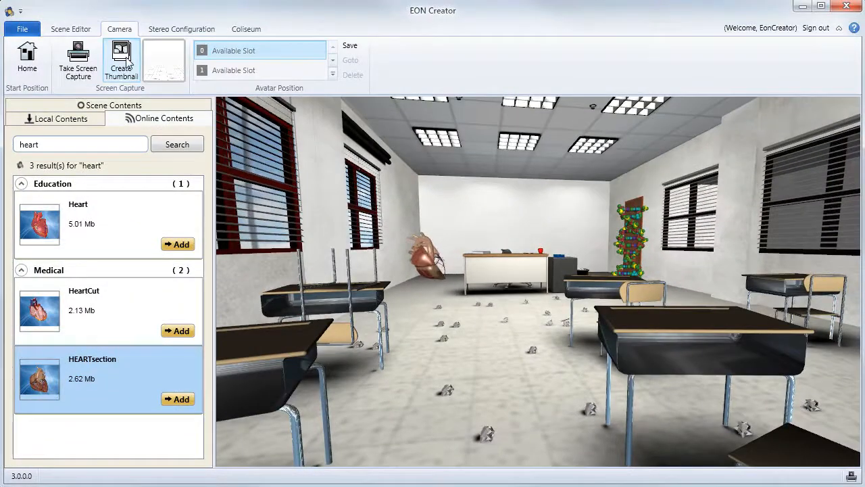
{"action": "left_click", "coordinate": [123, 61]}
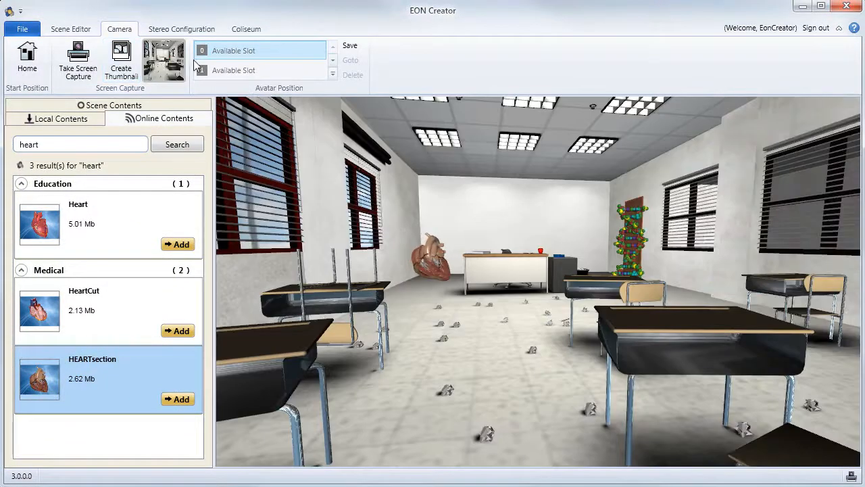
{"action": "left_click", "coordinate": [346, 47]}
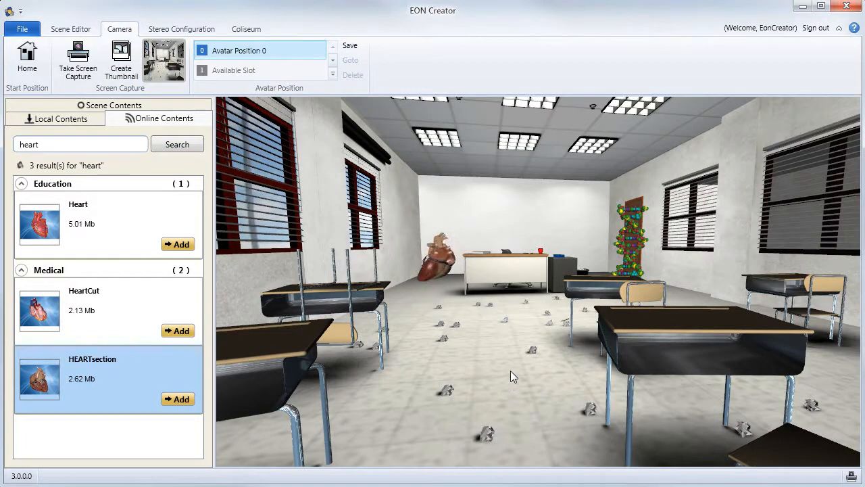
- Create a thumbnail of the view from behind the teacher's desk toward the students' desks and save this view in avatar position slot 1
{"action": "left_click_drag", "start_coordinate": [513, 398], "coordinate": [250, 325]}
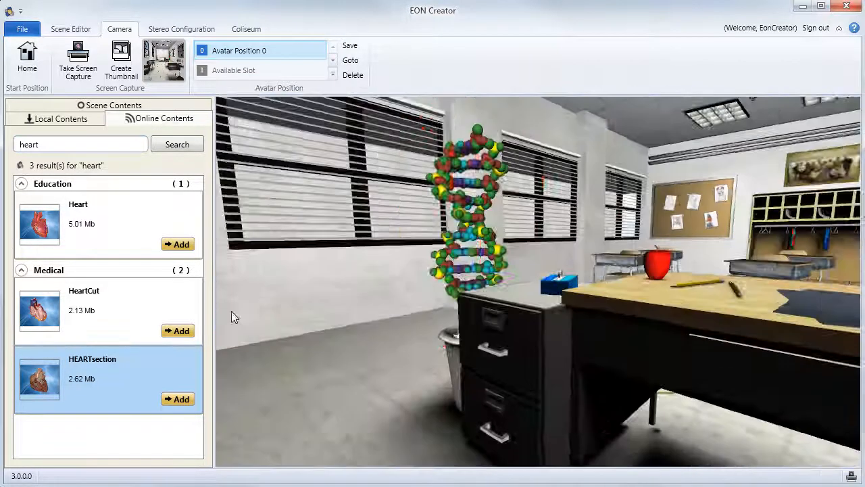
{"action": "left_click_drag", "start_coordinate": [232, 315], "coordinate": [637, 201]}
{"action": "right_click_drag", "start_coordinate": [603, 309], "coordinate": [593, 255]}
{"action": "middle_click_drag", "start_coordinate": [593, 255], "coordinate": [601, 292]}
{"action": "right_click_drag", "start_coordinate": [601, 293], "coordinate": [603, 217]}
{"action": "middle_click_drag", "start_coordinate": [604, 218], "coordinate": [588, 209]}
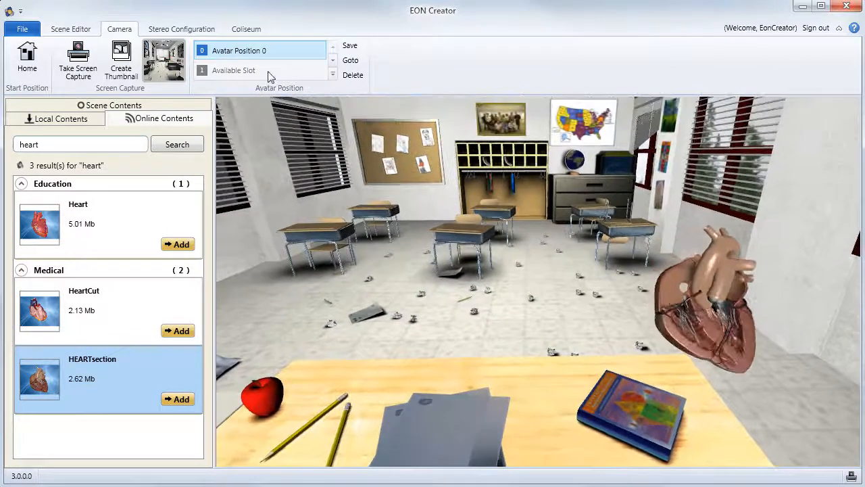
{"action": "left_click", "coordinate": [121, 61]}
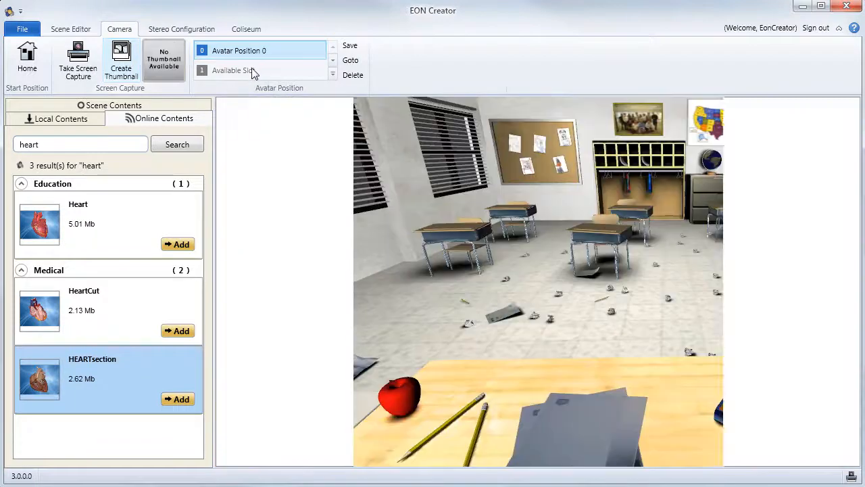
{"action": "left_click", "coordinate": [251, 71]}
{"action": "left_click", "coordinate": [346, 48]}
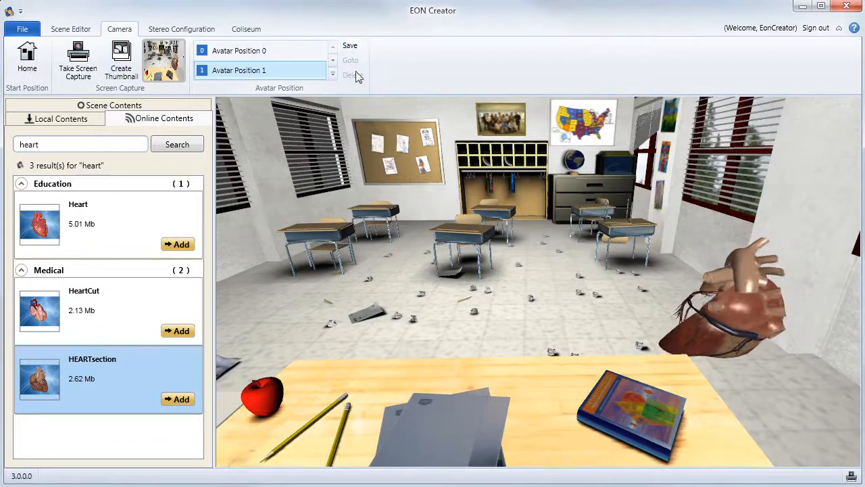
- Add a 3D Application presentation screen in front of the blank wall behind the teacher's desk
{"action": "middle_click_drag", "start_coordinate": [522, 290], "coordinate": [489, 261]}
{"action": "left_click_drag", "start_coordinate": [558, 379], "coordinate": [543, 271]}
{"action": "mouse_move", "coordinate": [545, 271]}
{"action": "middle_mouse_down"}
{"action": "mouse_move", "coordinate": [256, 244]}
{"action": "mouse_move", "coordinate": [284, 255]}
{"action": "mouse_move", "coordinate": [272, 272]}
{"action": "middle_mouse_up"}
{"action": "middle_click_drag", "start_coordinate": [526, 221], "coordinate": [551, 216]}
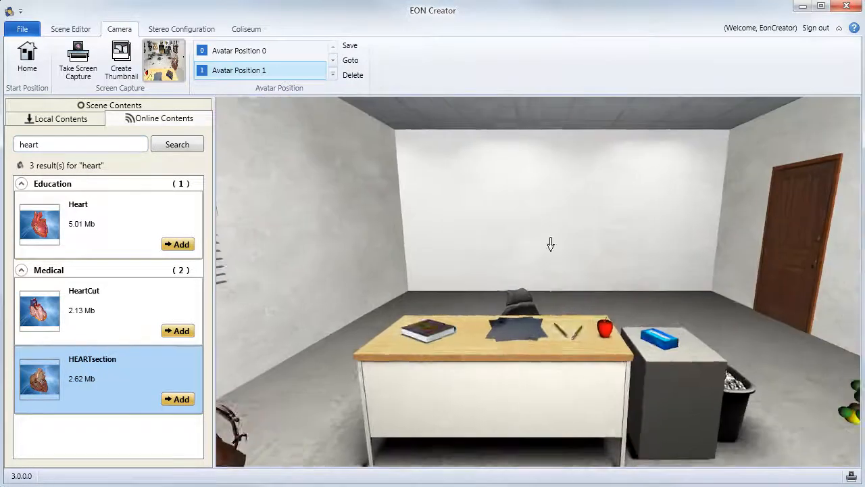
{"action": "left_click_drag", "start_coordinate": [551, 216], "coordinate": [547, 314]}
{"action": "right_click_drag", "start_coordinate": [547, 313], "coordinate": [551, 225]}
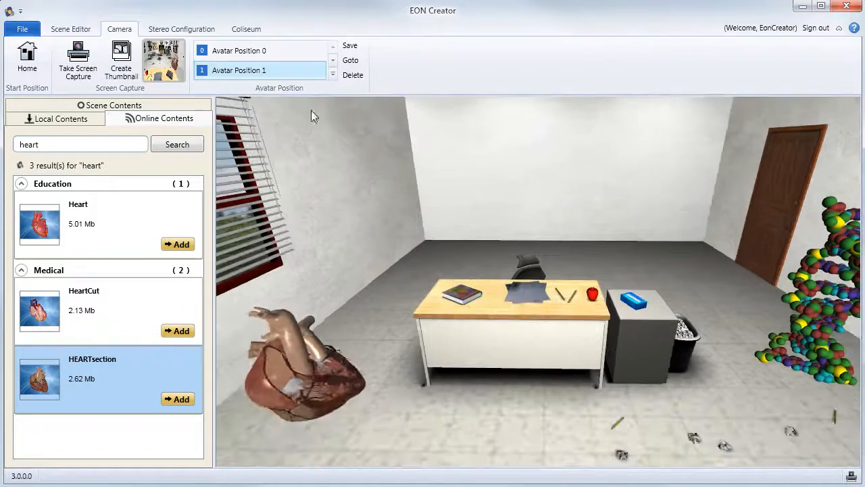
{"action": "left_click", "coordinate": [246, 29]}
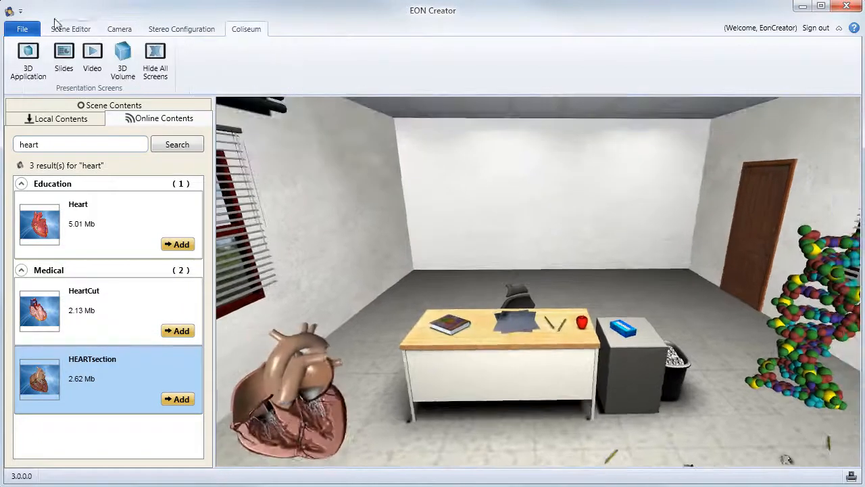
{"action": "left_click", "coordinate": [30, 57]}
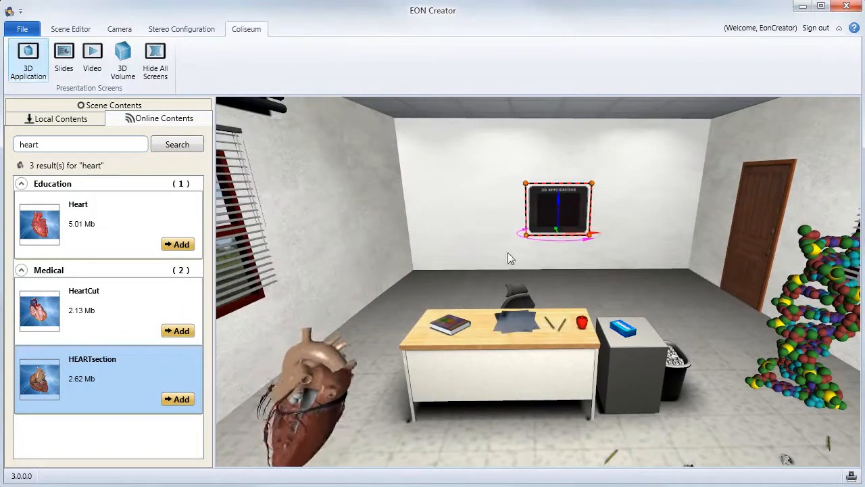
- Reposition the 3D Application screen against the blank wall behind the teacher's desk
{"action": "right_click_drag", "start_coordinate": [552, 363], "coordinate": [561, 324]}
{"action": "left_click_drag", "start_coordinate": [562, 325], "coordinate": [565, 264]}
{"action": "left_click_drag", "start_coordinate": [578, 368], "coordinate": [573, 404]}
{"action": "left_click", "coordinate": [556, 254]}
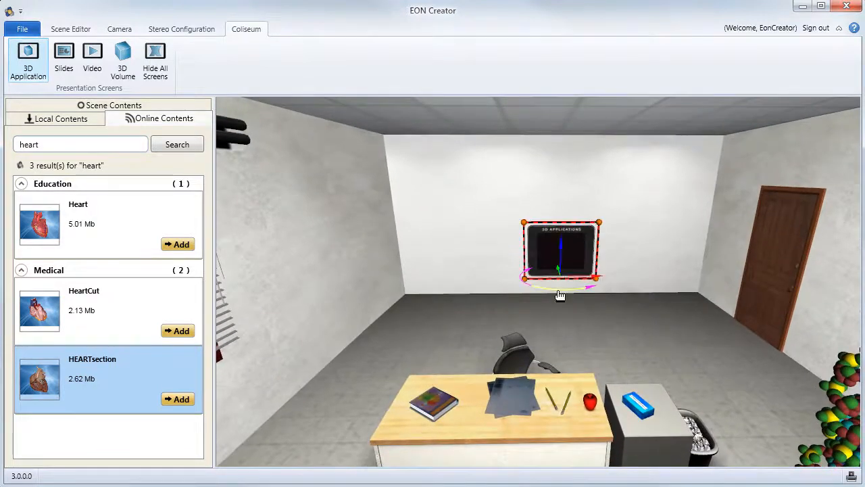
{"action": "right_click_drag", "start_coordinate": [562, 295], "coordinate": [558, 341]}
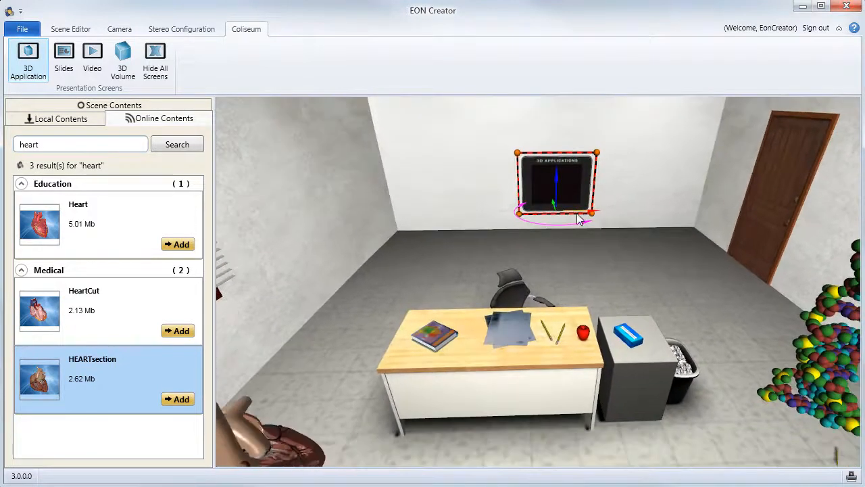
{"action": "left_click_drag", "start_coordinate": [583, 218], "coordinate": [586, 217]}
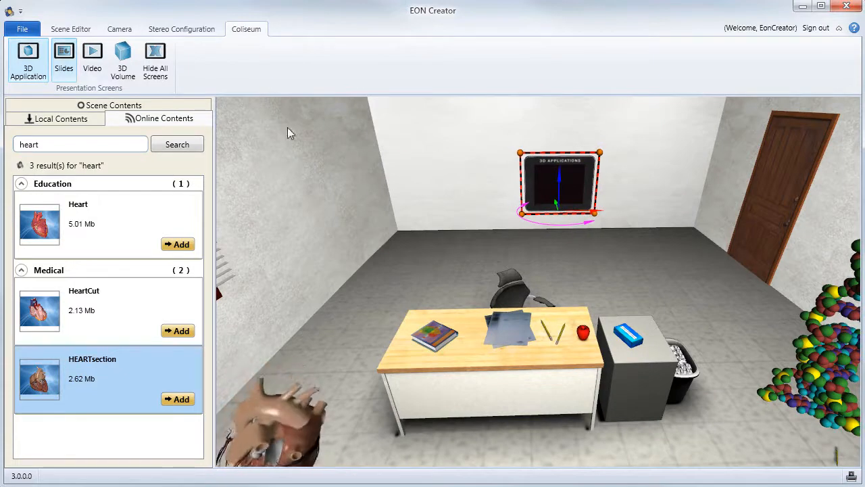
- Add a Slides screen to the left of the 3D Application screen and a Video screen to its right
{"action": "left_click_drag", "start_coordinate": [459, 221], "coordinate": [503, 221]}
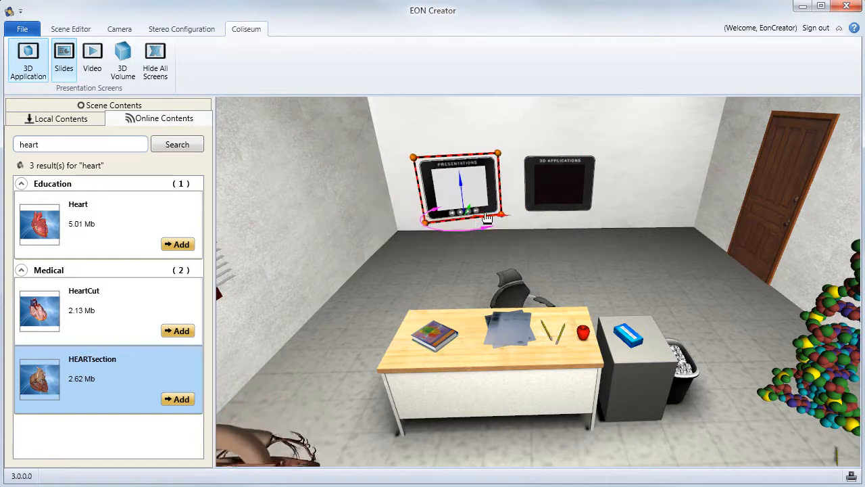
{"action": "left_click", "coordinate": [90, 58]}
{"action": "left_click_drag", "start_coordinate": [731, 215], "coordinate": [717, 216]}
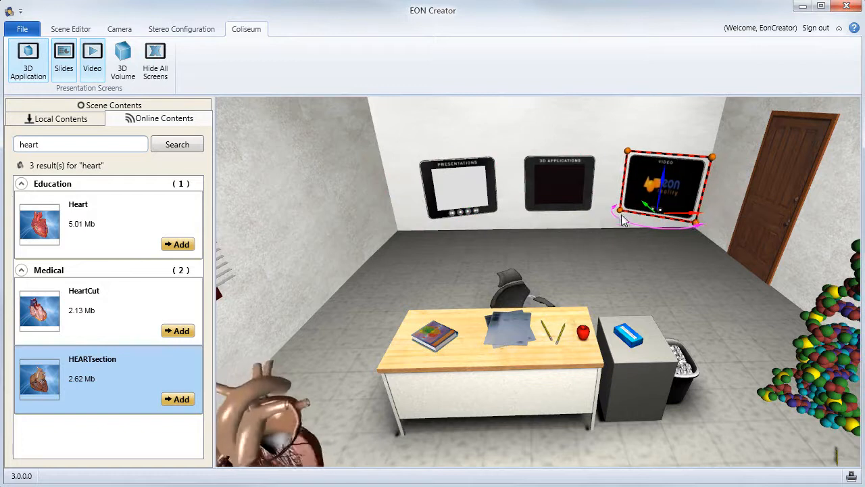
- Save the environment file as Classroom in the Resources folder, using the current view of the teacher's desk as the start position
{"action": "right_click_drag", "start_coordinate": [580, 355], "coordinate": [593, 458]}
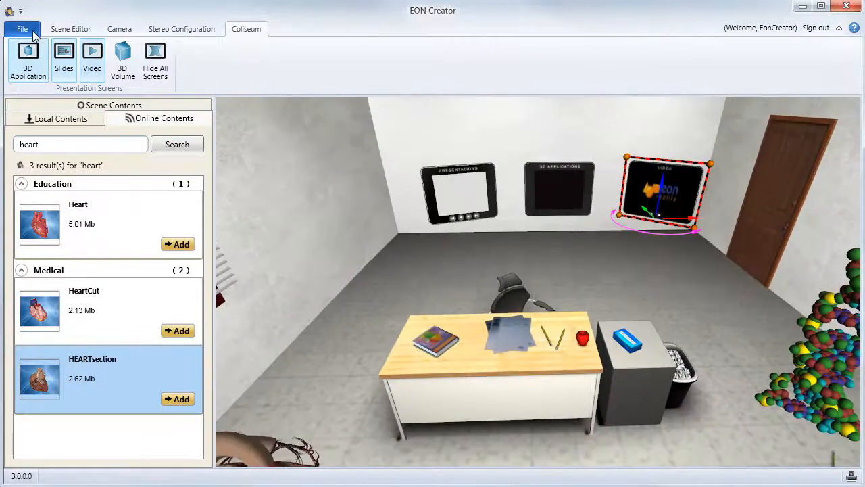
{"action": "left_click", "coordinate": [22, 29]}
{"action": "left_click", "coordinate": [44, 112]}
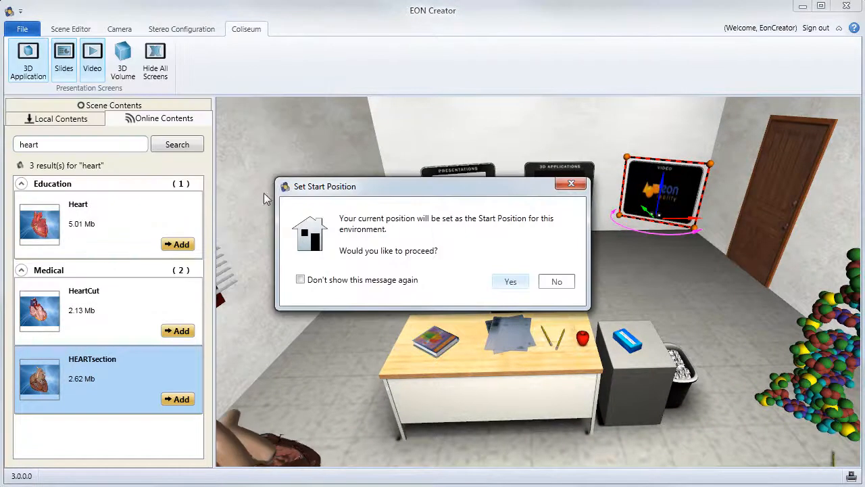
{"action": "left_click", "coordinate": [508, 281]}
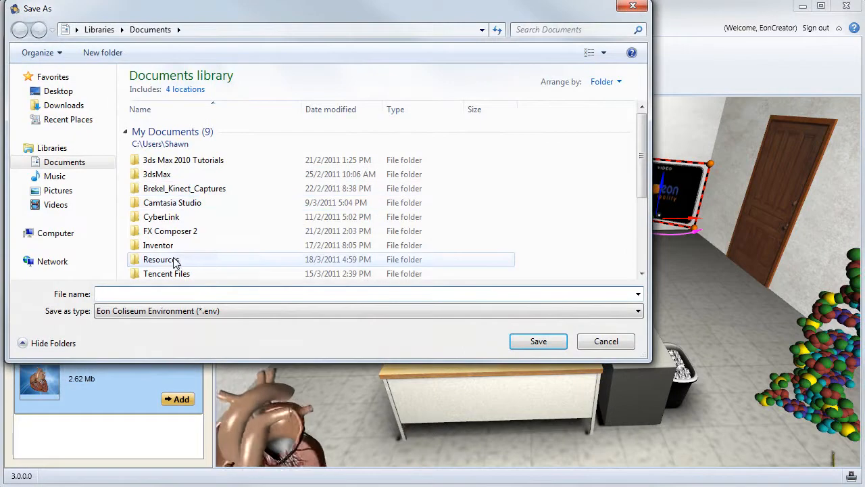
{"action": "double_click", "coordinate": [162, 260]}
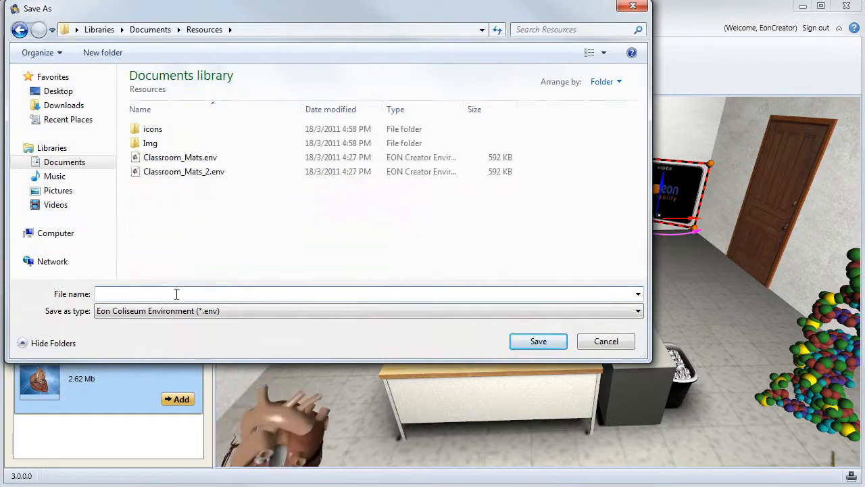
{"action": "type", "text": "Classroomn"}
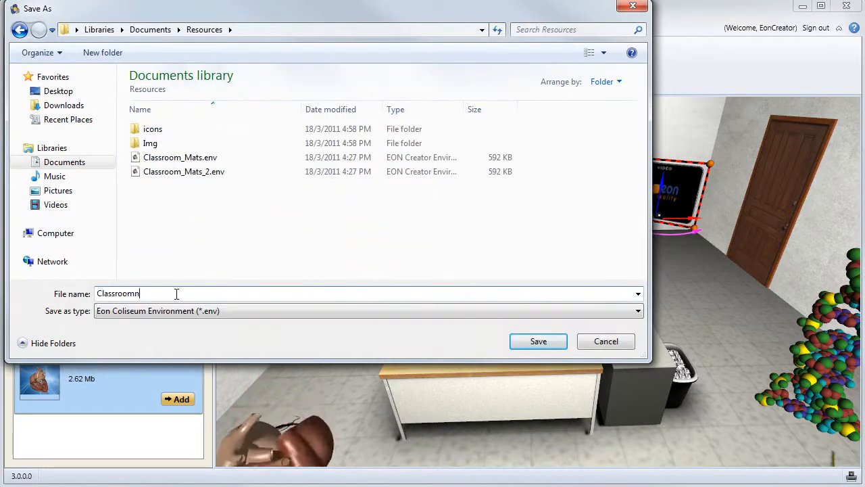
{"action": "key", "text": "BackSpace"}
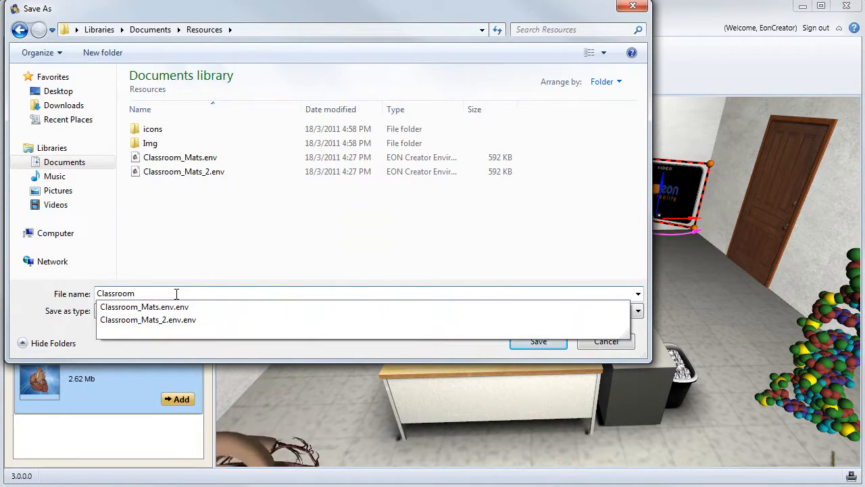
{"action": "key", "text": "Return"}
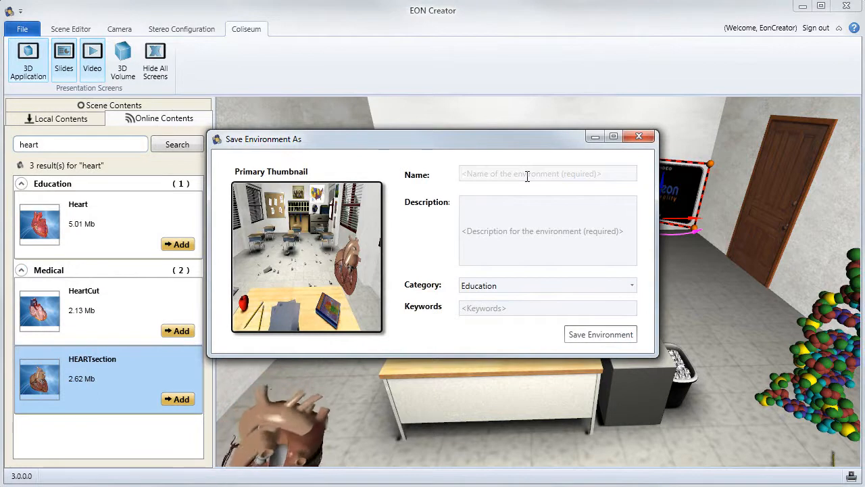
- Name the environment Classroom and describe it as "Coliseum Class - DNA & Heart", then save it
{"action": "type", "text": "C"}
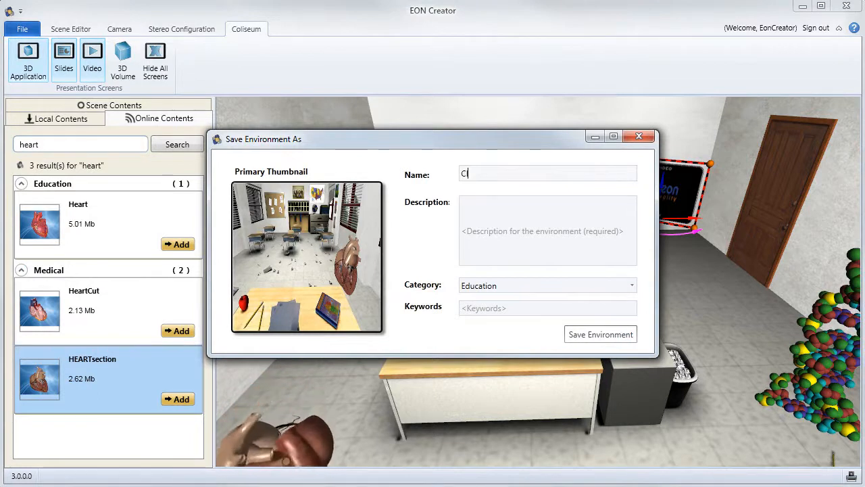
{"action": "type", "text": "lassroom"}
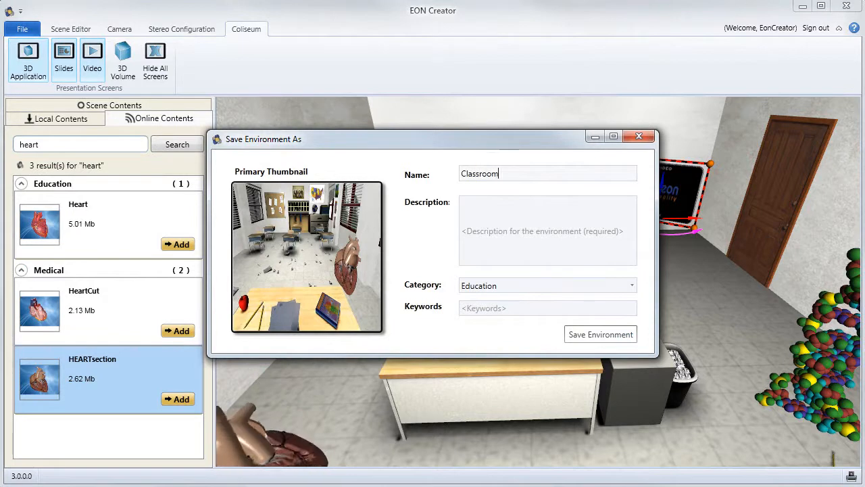
{"action": "left_click", "coordinate": [568, 218]}
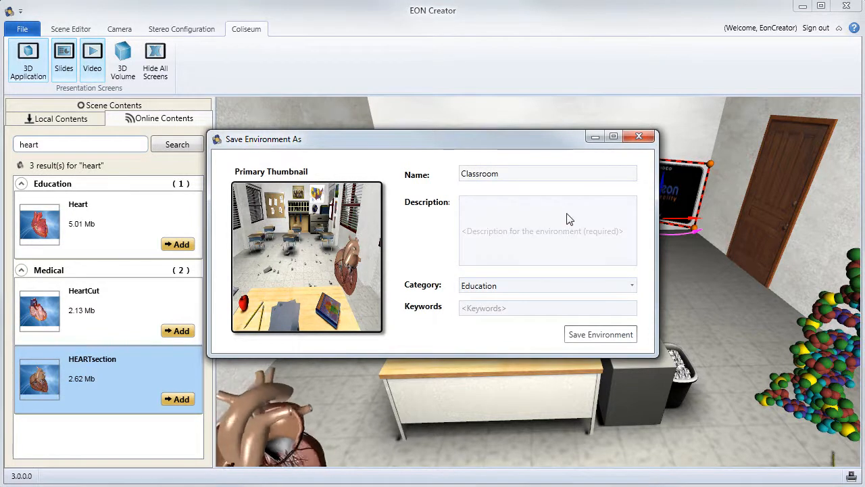
{"action": "type", "text": "C"}
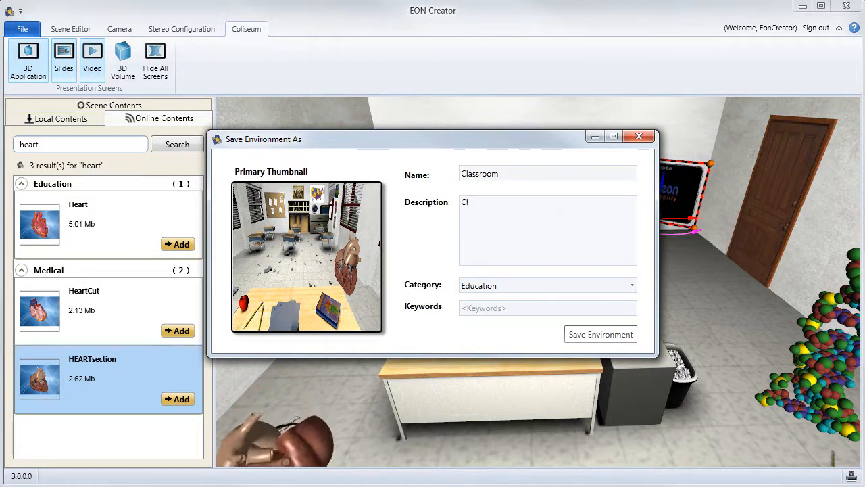
{"action": "type", "text": "oliseum"}
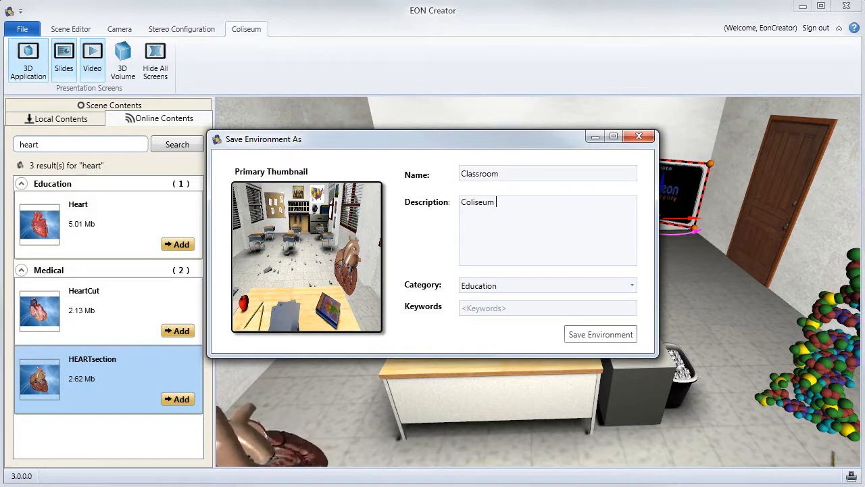
{"action": "type", "text": " Class"}
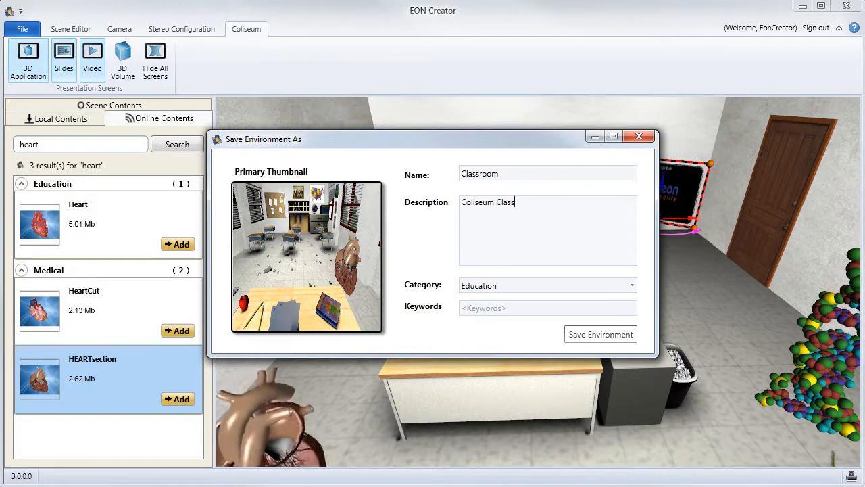
{"action": "type", "text": " DNA"}
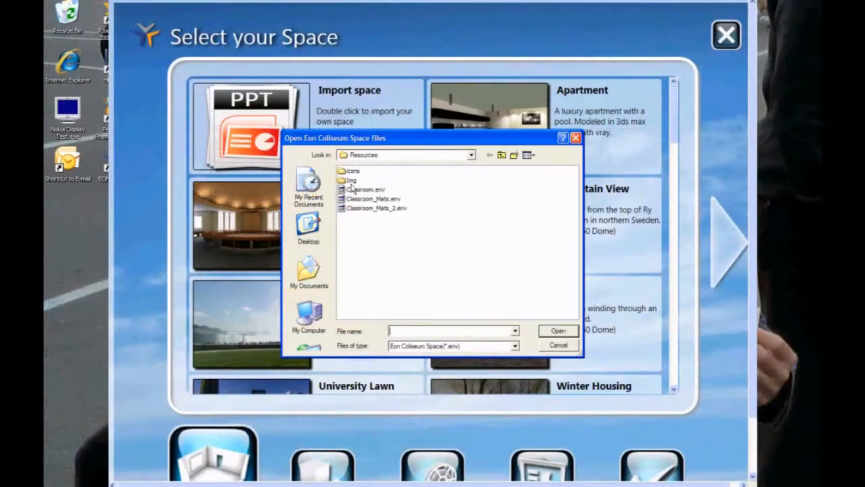
- In EON Coliseum, import Classroom.env from the Resources folder as the meeting space and proceed to the 3D applications
{"action": "left_click", "coordinate": [342, 190]}
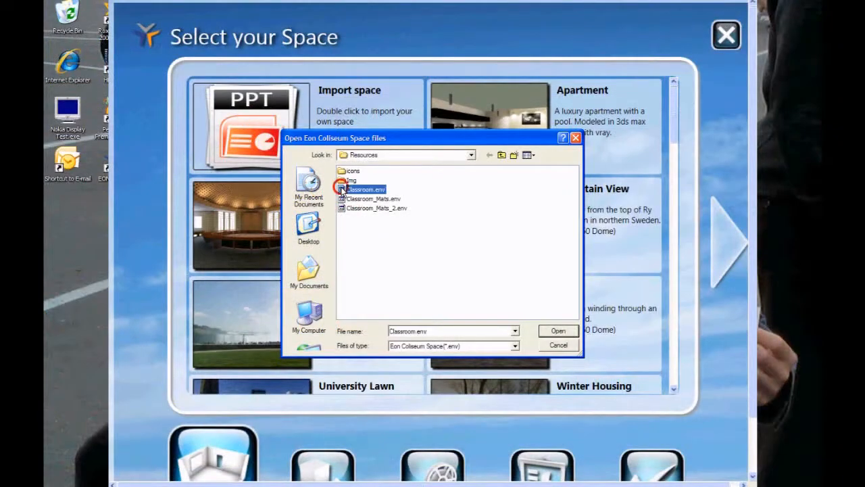
{"action": "left_click", "coordinate": [570, 332]}
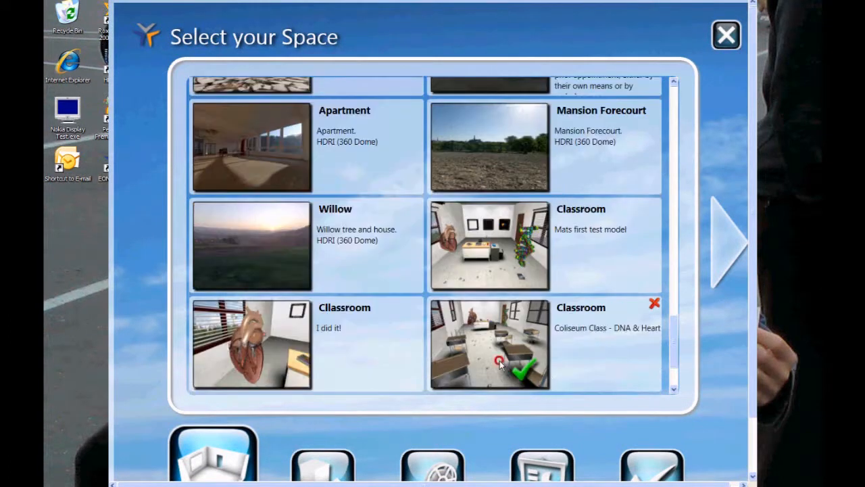
{"action": "left_click", "coordinate": [724, 242]}
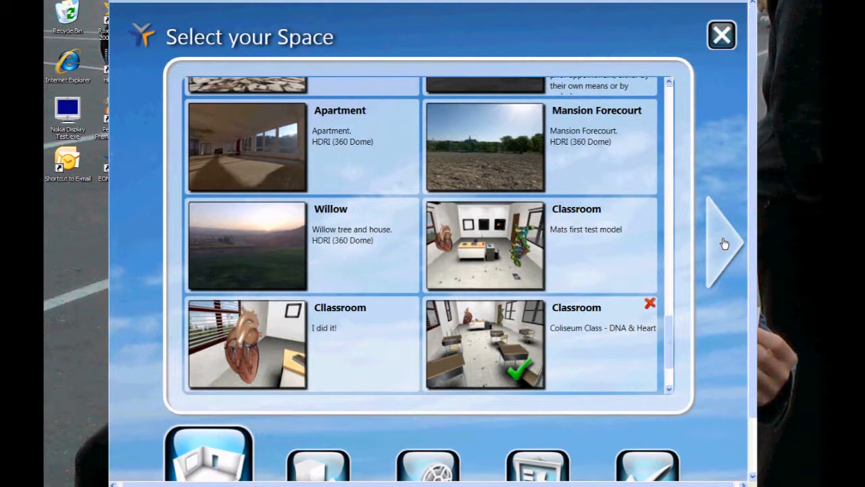
{"action": "left_click", "coordinate": [724, 242]}
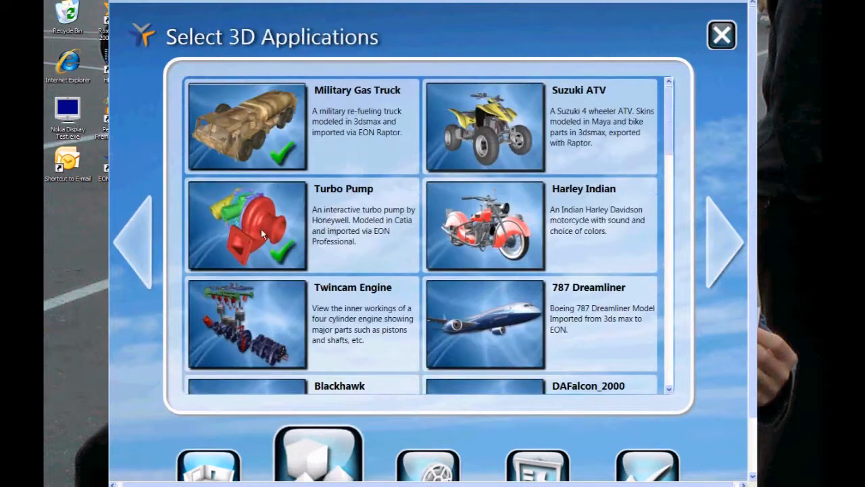
- Deselect Military Gas Truck, select the 787 Dreamliner, Molecules, Jet engine and Conixsnake applications, and continue to the video selection
{"action": "left_click", "coordinate": [284, 97]}
{"action": "left_click", "coordinate": [532, 330]}
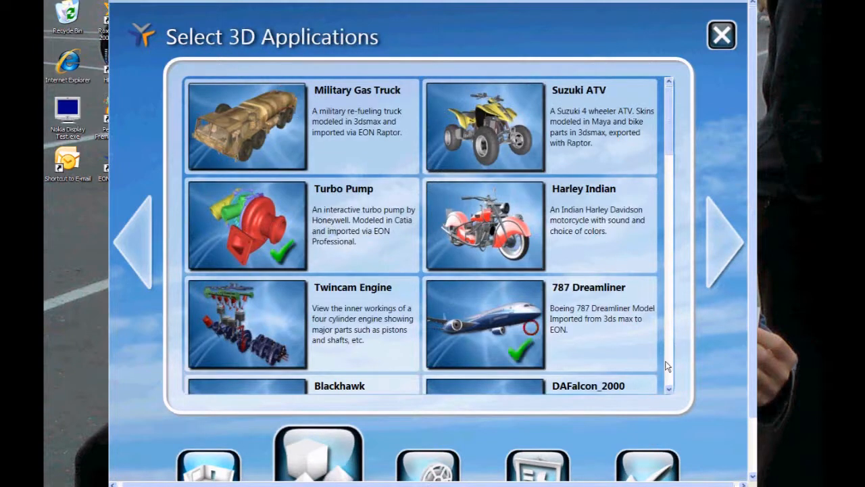
{"action": "left_click", "coordinate": [667, 364]}
{"action": "left_click", "coordinate": [488, 303]}
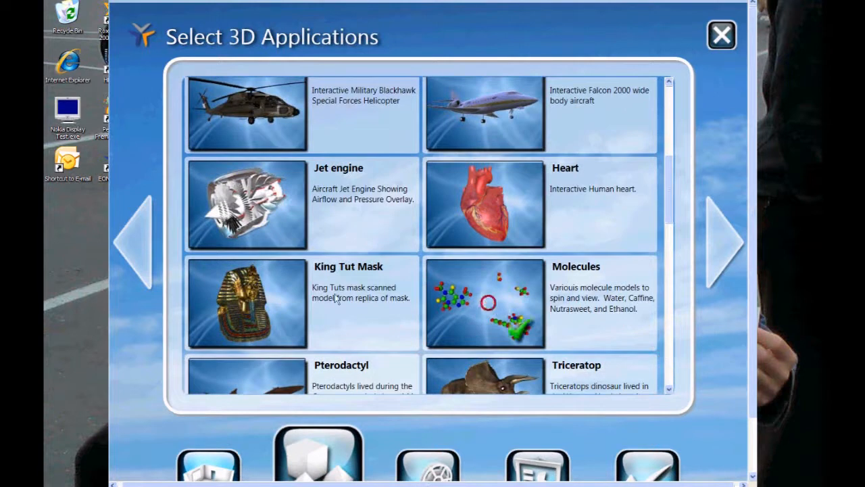
{"action": "left_click", "coordinate": [264, 203]}
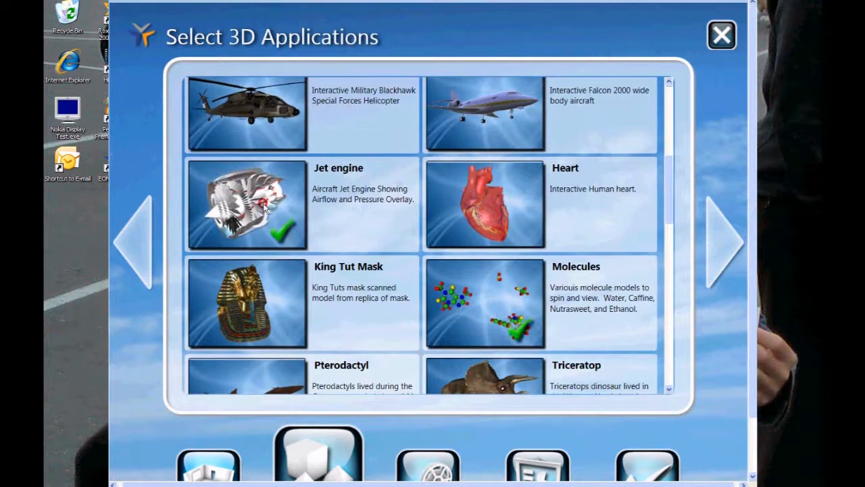
{"action": "left_click", "coordinate": [667, 372]}
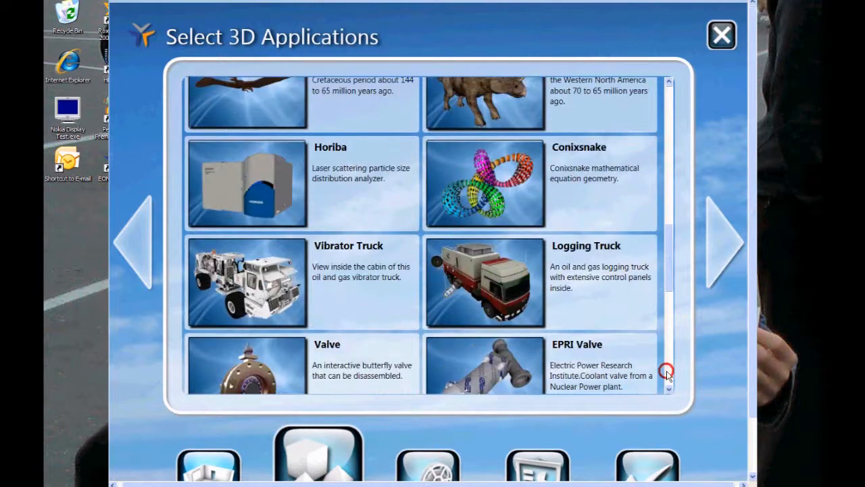
{"action": "left_click", "coordinate": [488, 193]}
{"action": "left_click", "coordinate": [718, 235]}
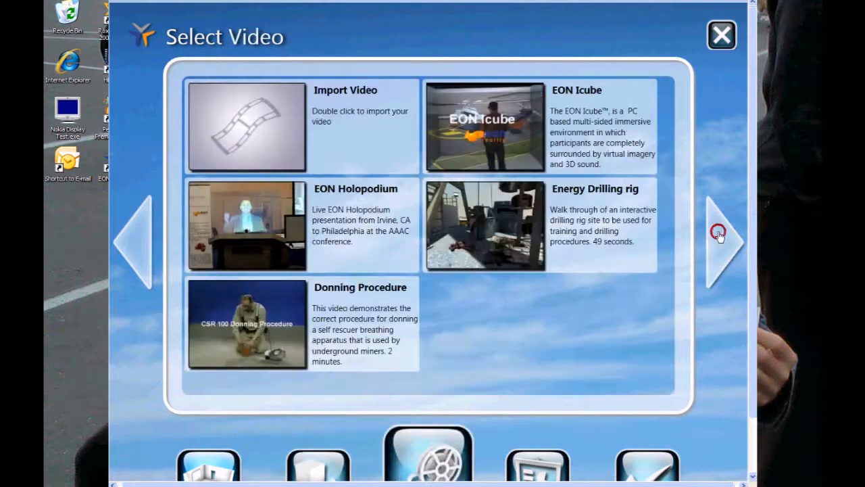
- Choose the EON Holopodium video and the EON Education presentation slides for the meeting room
{"action": "left_click", "coordinate": [221, 188]}
{"action": "left_click", "coordinate": [730, 248]}
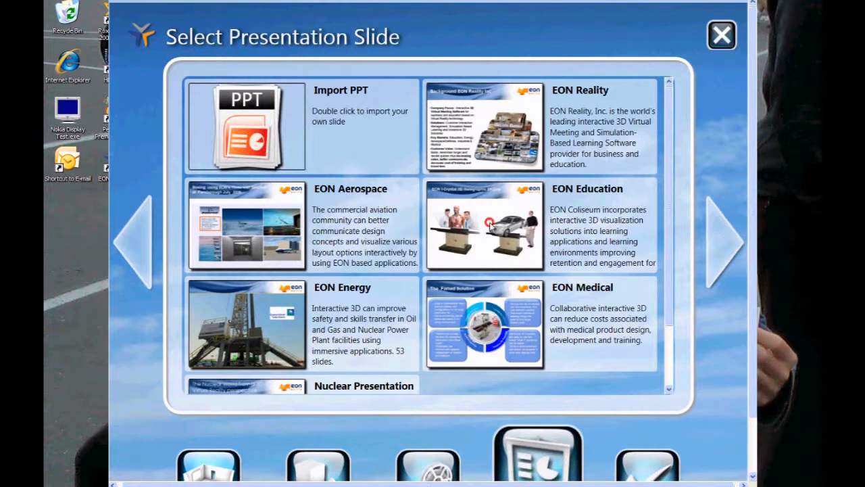
{"action": "left_click", "coordinate": [489, 221]}
{"action": "left_click", "coordinate": [734, 257]}
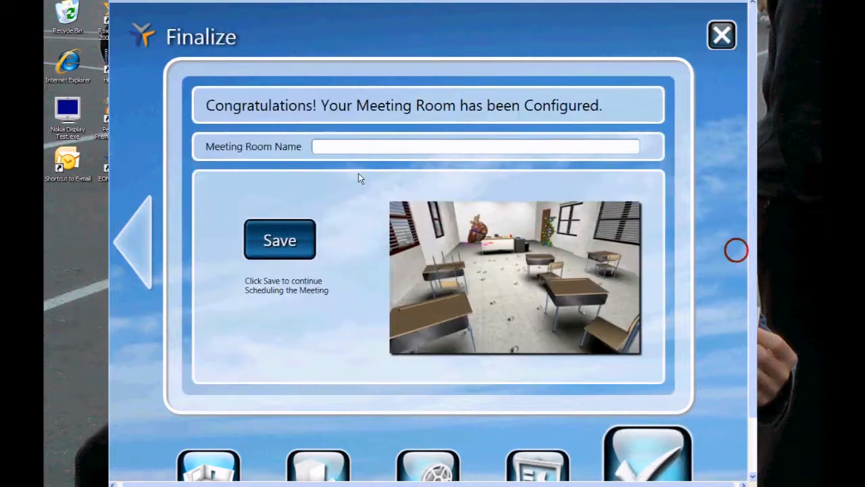
- Name the meeting room Classroom and save it
{"action": "type", "text": "Classroom"}
{"action": "left_click", "coordinate": [269, 232]}
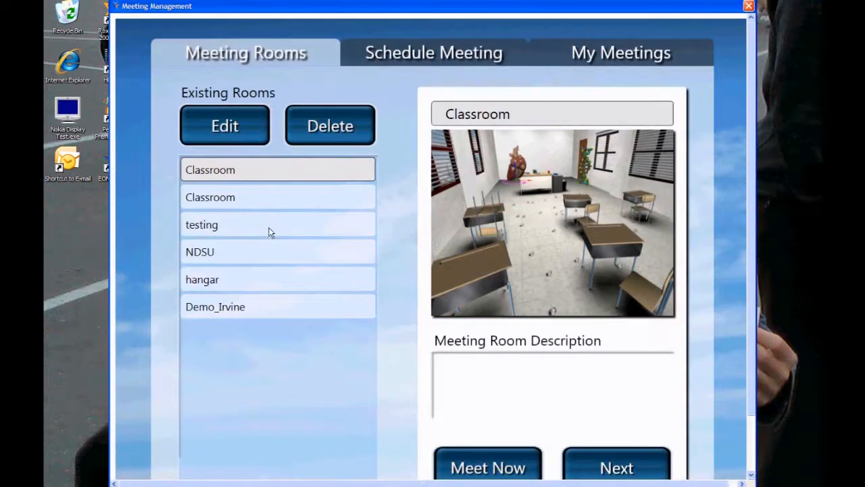
- Start an immediate meeting in the Classroom room with the Joe avatar
{"action": "left_click", "coordinate": [487, 467]}
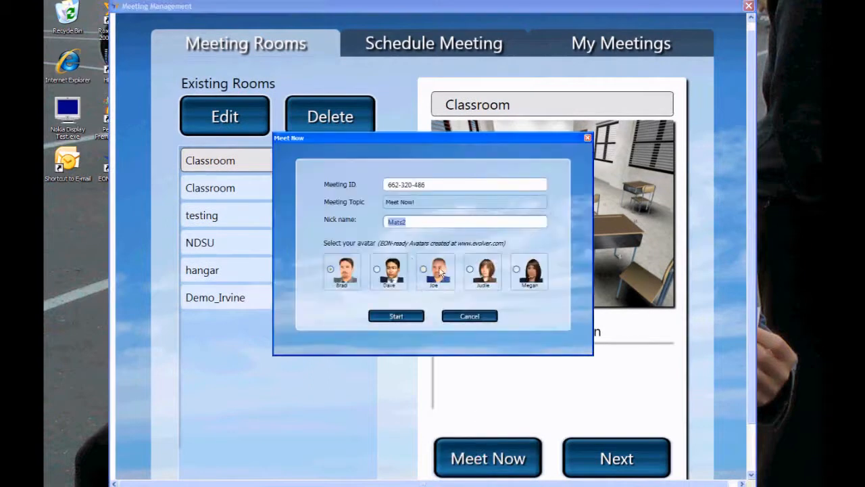
{"action": "left_click", "coordinate": [426, 274]}
{"action": "left_click", "coordinate": [396, 318]}
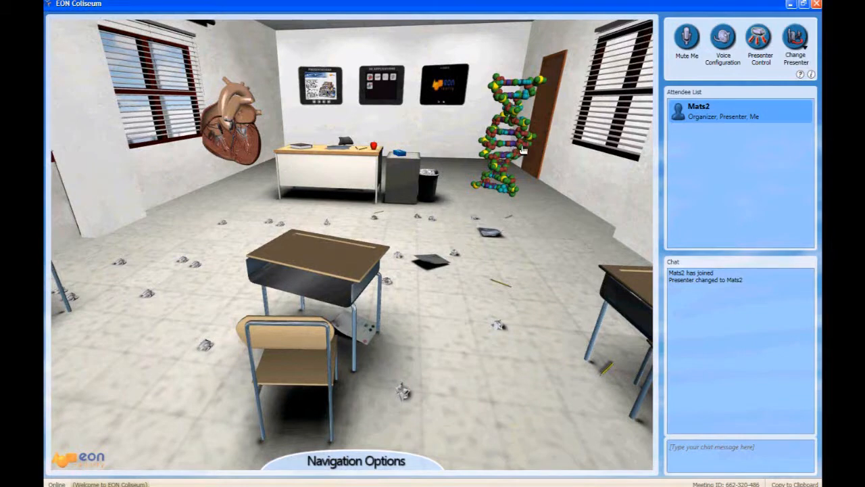
- Toggle the rotation of the DNA model in the meeting room
{"action": "right_click", "coordinate": [523, 150]}
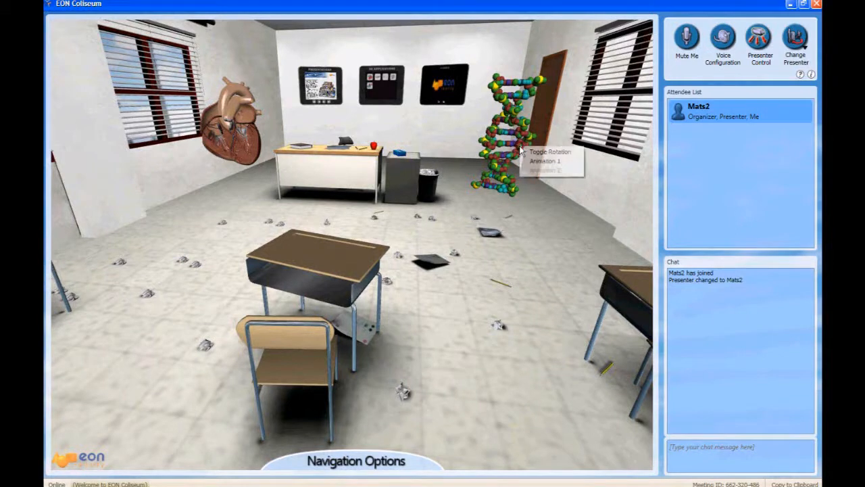
{"action": "left_click", "coordinate": [554, 153]}
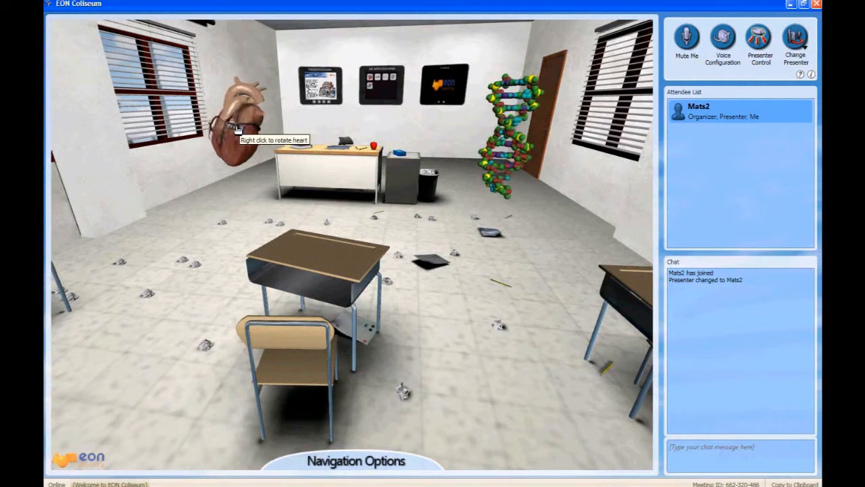
- Play Animation 1 on the DNA model in the classroom
{"action": "right_click", "coordinate": [507, 159]}
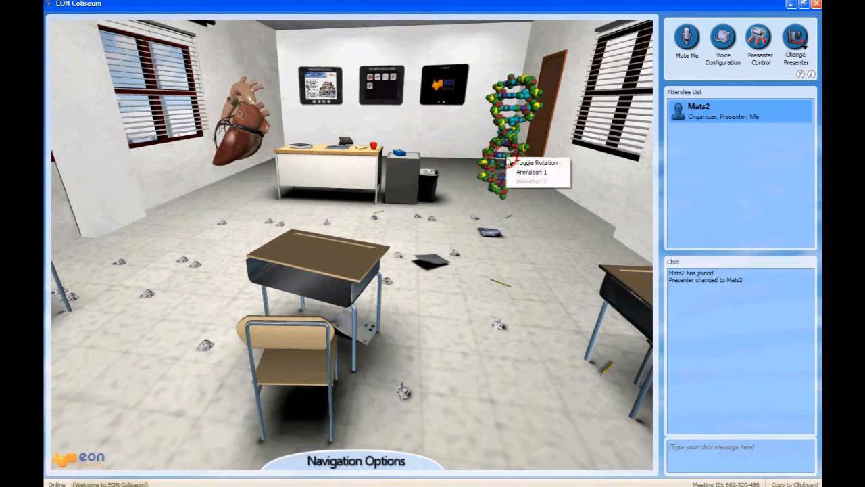
{"action": "left_click", "coordinate": [531, 172]}
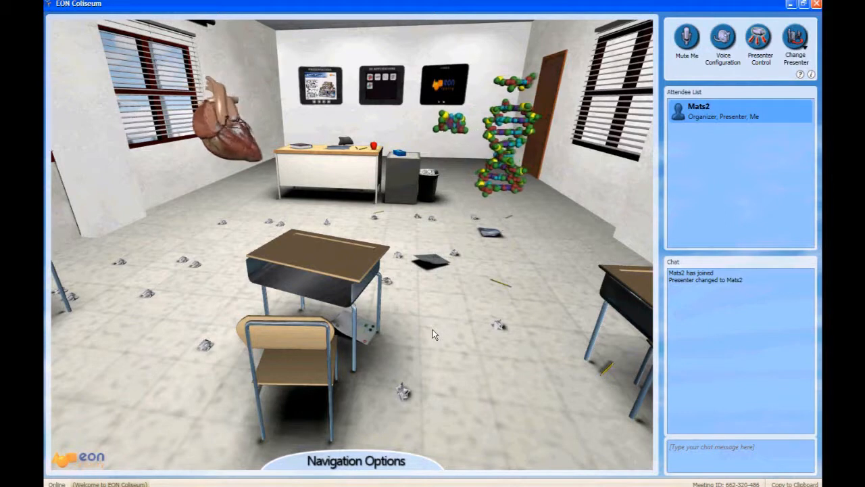
- Approach the 3D Applications board and launch the multicoloured knot model in the classroom
{"action": "left_click_drag", "start_coordinate": [433, 330], "coordinate": [466, 266]}
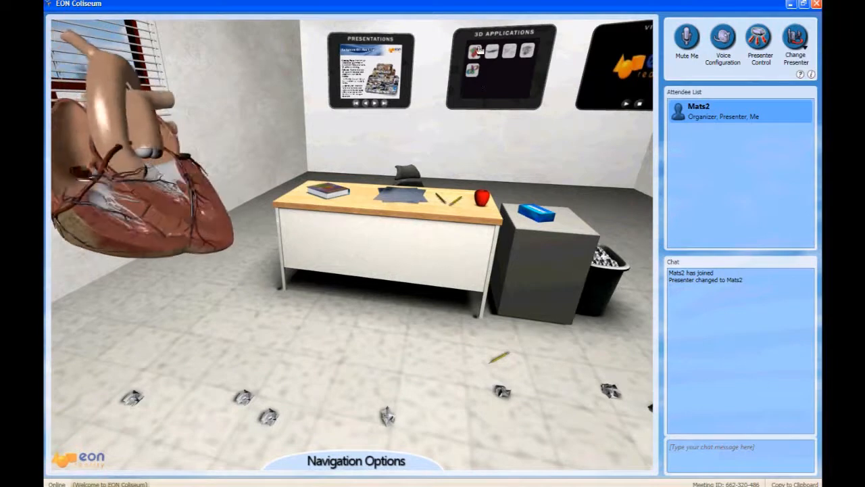
{"action": "left_click", "coordinate": [527, 54]}
{"action": "left_click_drag", "start_coordinate": [411, 256], "coordinate": [507, 289]}
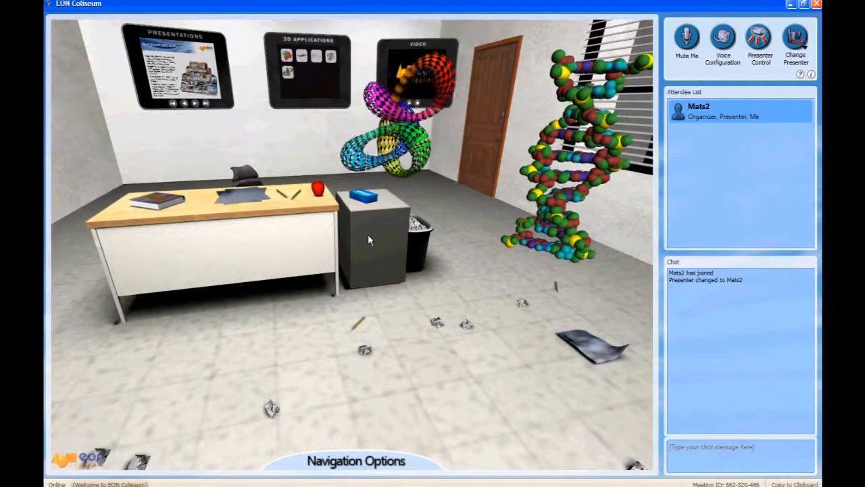
- Move up to the Presentations board and advance the EON slideshow three times to the Kentucky Community Technical College Solution slide
{"action": "left_click_drag", "start_coordinate": [266, 277], "coordinate": [298, 174]}
{"action": "right_click_drag", "start_coordinate": [298, 175], "coordinate": [291, 142]}
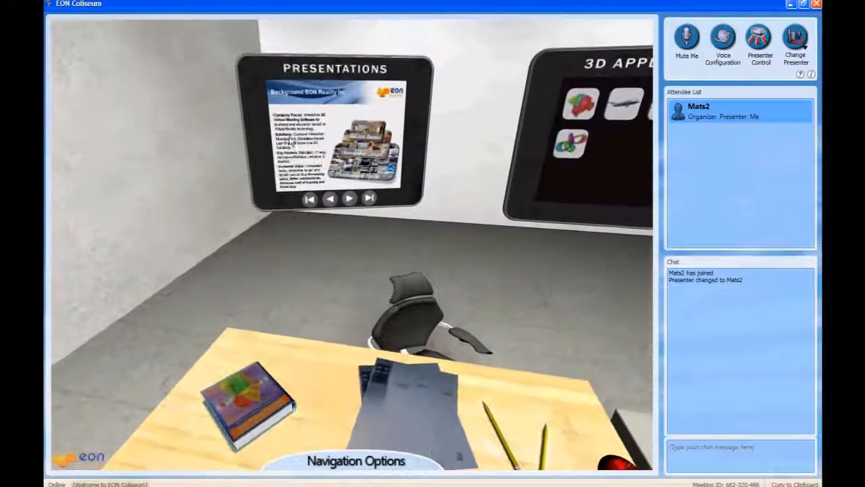
{"action": "left_click", "coordinate": [347, 198]}
{"action": "left_click", "coordinate": [348, 198]}
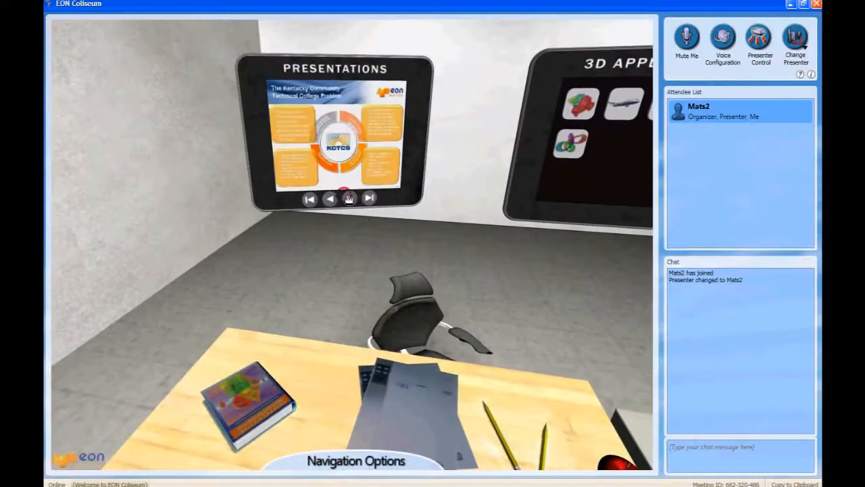
{"action": "left_click", "coordinate": [348, 198]}
{"action": "left_click", "coordinate": [354, 321]}
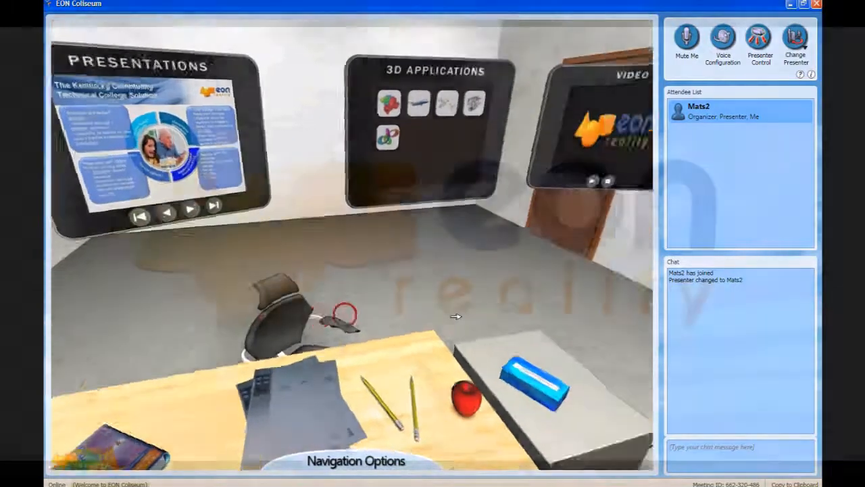